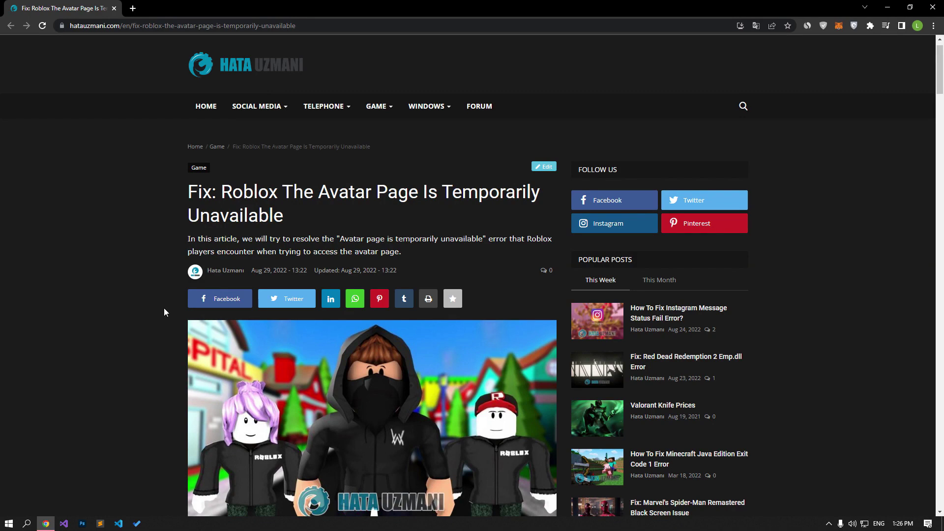
# Scroll the article down to the How To Fix section's Clear DNS Cache commands
pyautogui.scroll(-10, 164, 308)
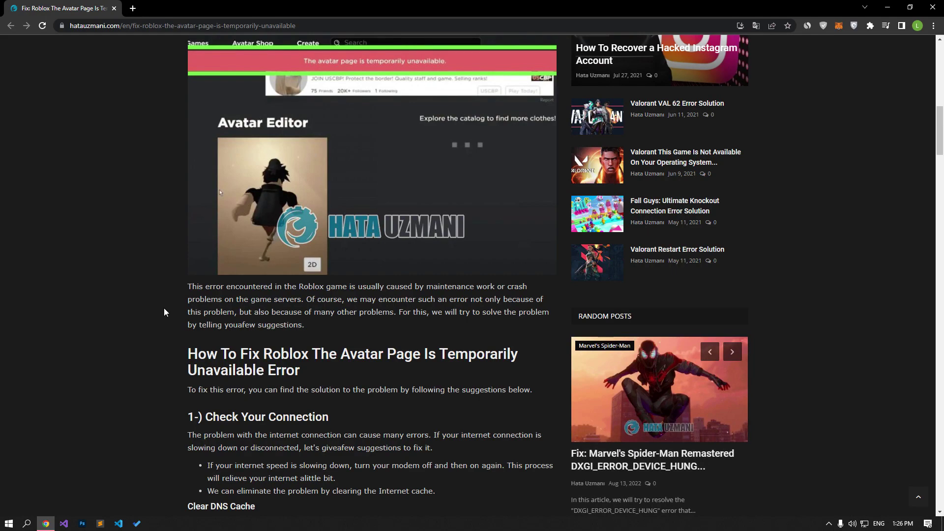
pyautogui.scroll(-5, 164, 308)
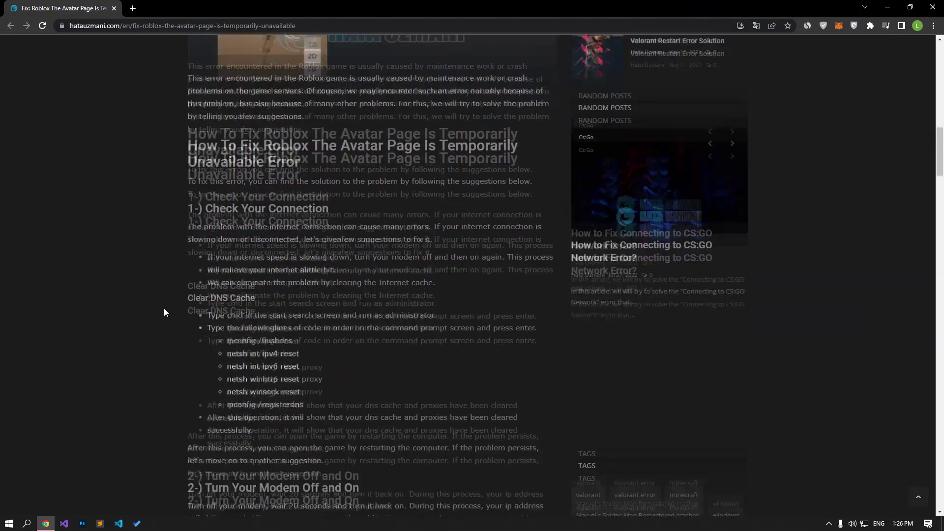
pyautogui.scroll(-1, 164, 313)
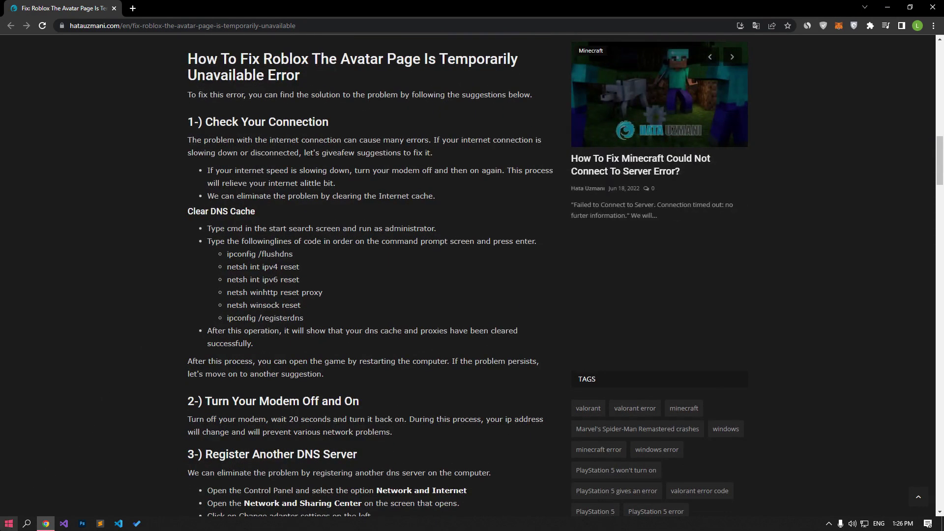
pyautogui.click(9, 523)
# Launch Command Prompt as administrator from a 'cmd' Windows search
pyautogui.write('cmd')
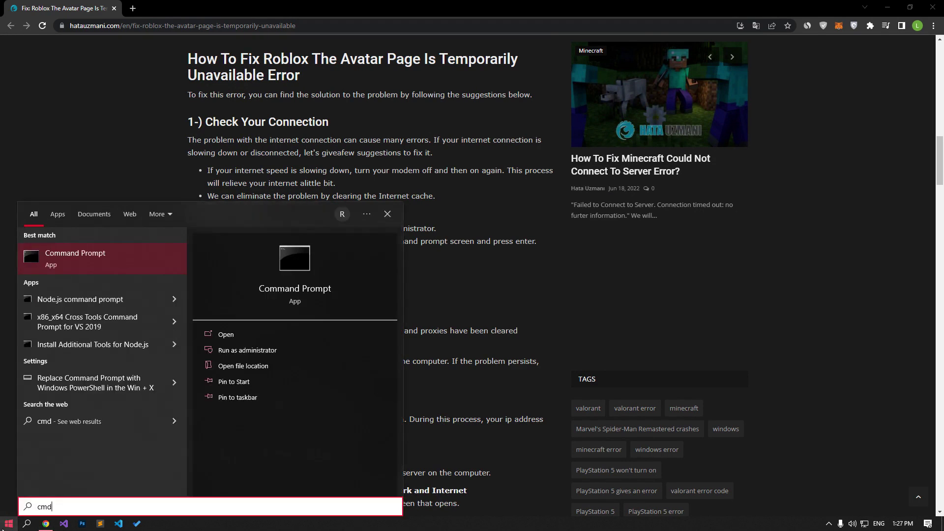
pyautogui.rightClick(81, 256)
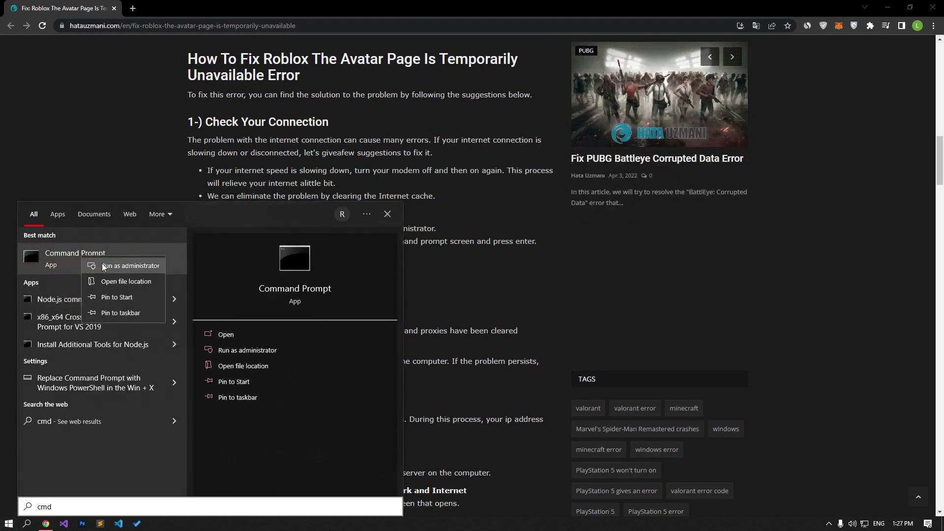
pyautogui.click(103, 265)
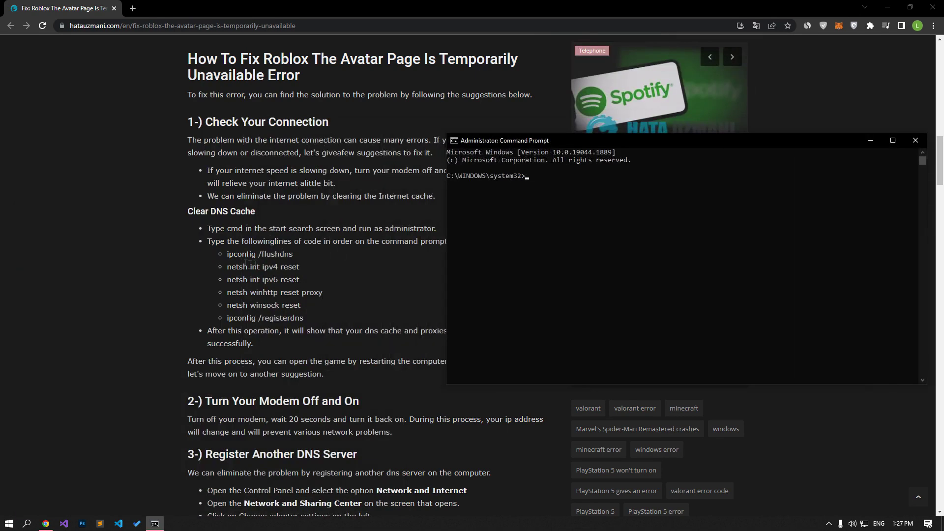
pyautogui.click(249, 264)
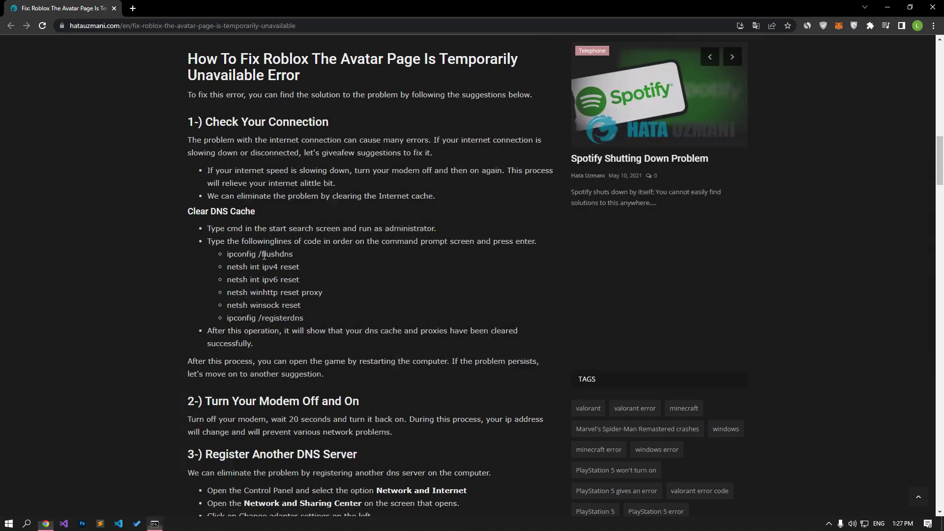
# Run ipconfig /flushdns, the netsh resets and ipconfig /registerdns, then close Command Prompt
pyautogui.moveTo(227, 254); pyautogui.dragTo(294, 254)
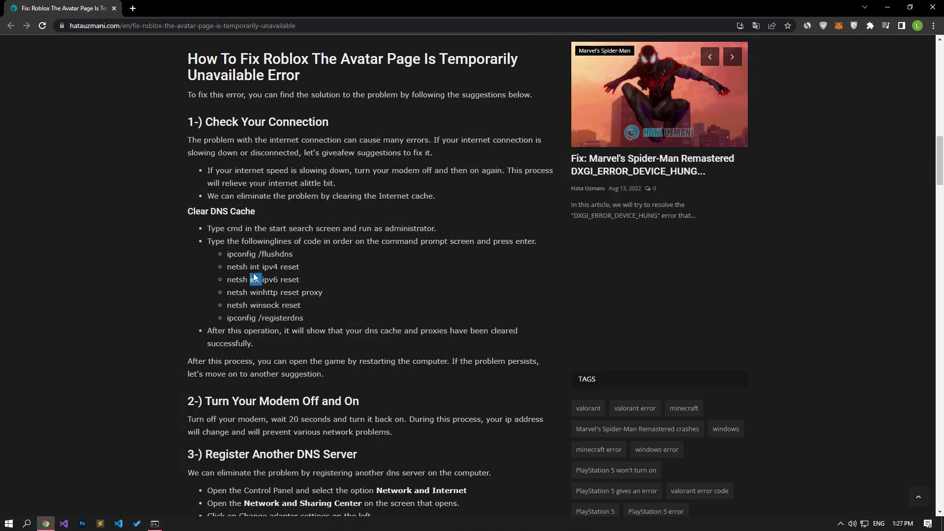
pyautogui.moveTo(228, 279); pyautogui.dragTo(299, 279)
pyautogui.moveTo(227, 292); pyautogui.dragTo(322, 292)
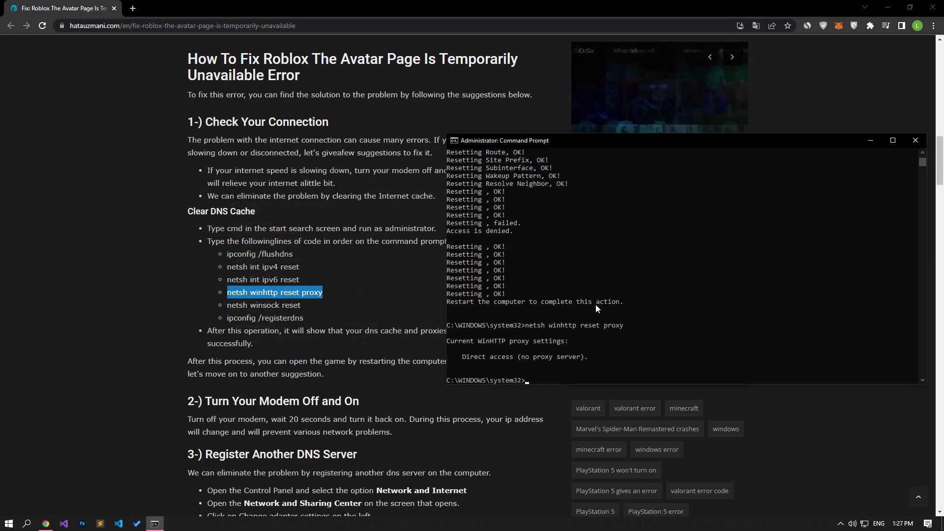
pyautogui.moveTo(227, 305); pyautogui.dragTo(300, 305)
pyautogui.moveTo(228, 318); pyautogui.dragTo(303, 317)
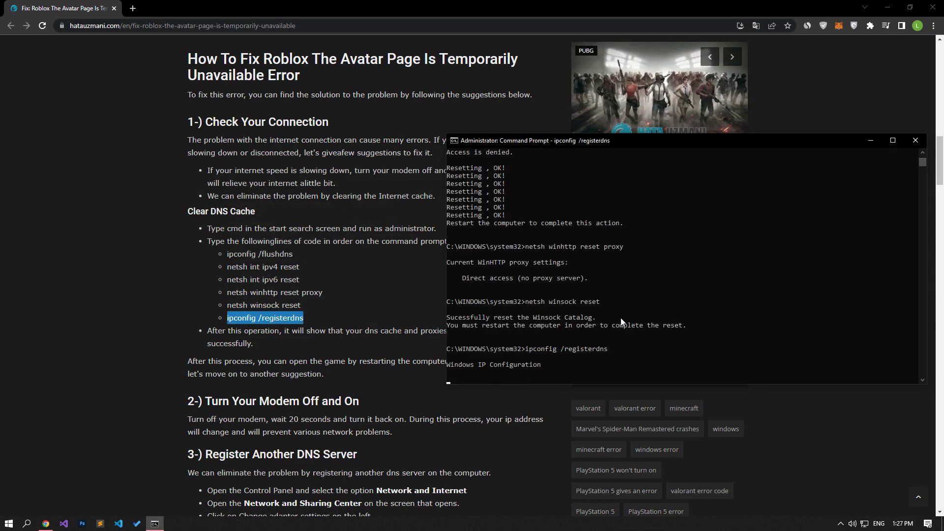
pyautogui.click(915, 140)
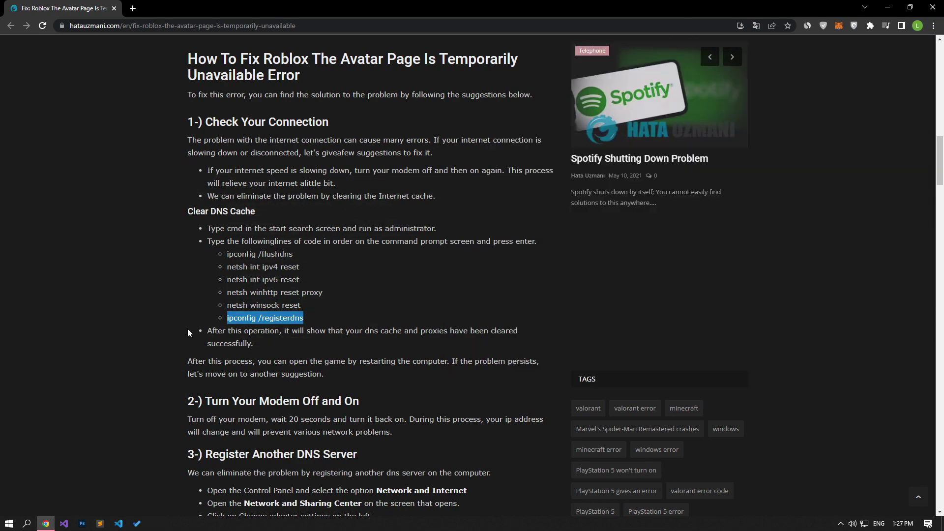
pyautogui.click(188, 329)
pyautogui.scroll(-4, 191, 328)
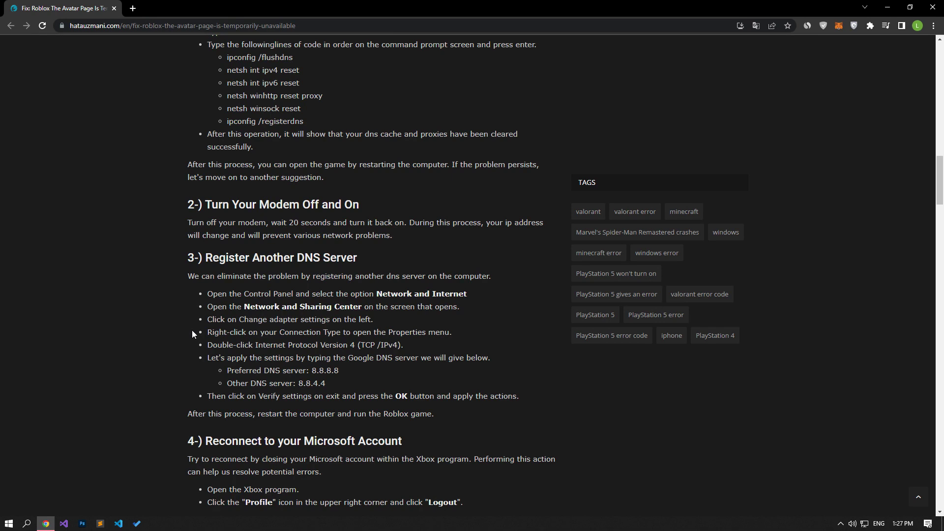
# Scroll to section 3-) Register Another DNS Server, listing Google DNS 8.8.8.8 and 8.8.4.4
pyautogui.scroll(-3, 192, 334)
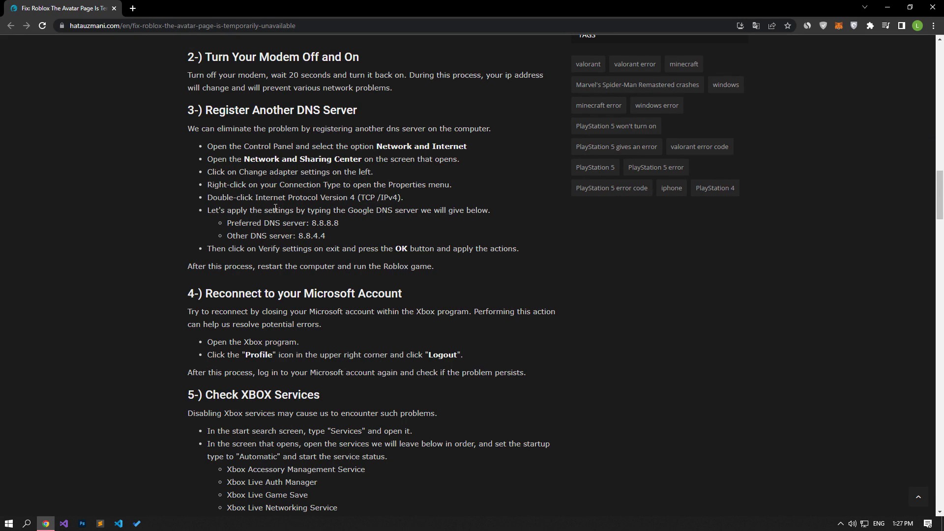
# Open the Ethernet adapter's Internet Protocol Version 4 (TCP/IPv4) properties via network settings
pyautogui.rightClick(863, 526)
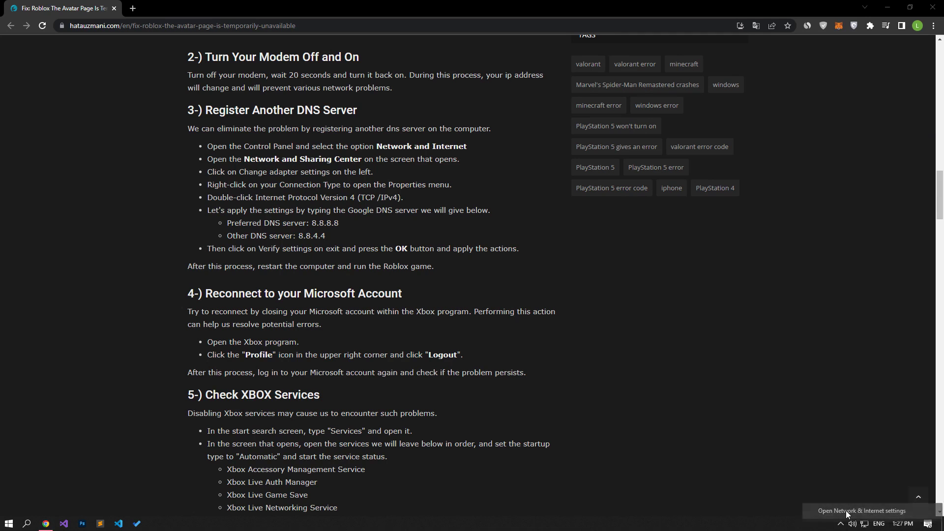
pyautogui.click(845, 512)
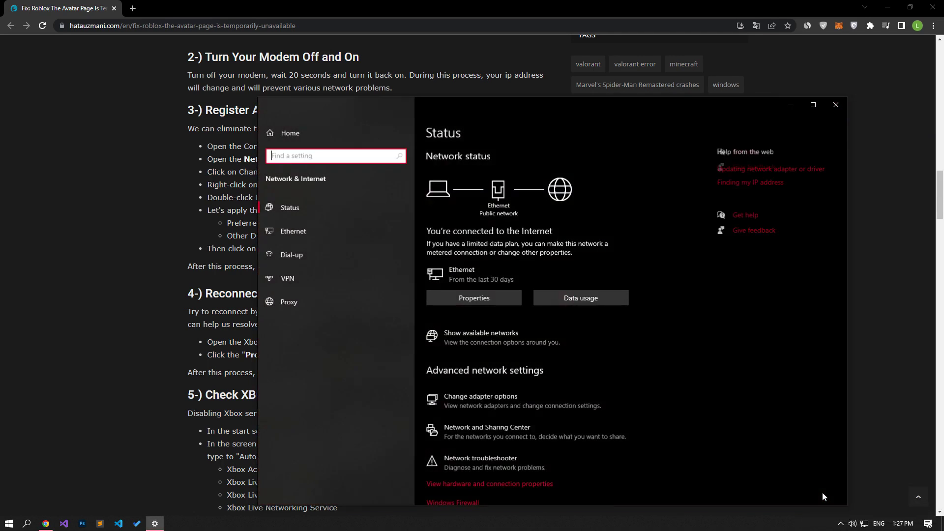
pyautogui.click(510, 399)
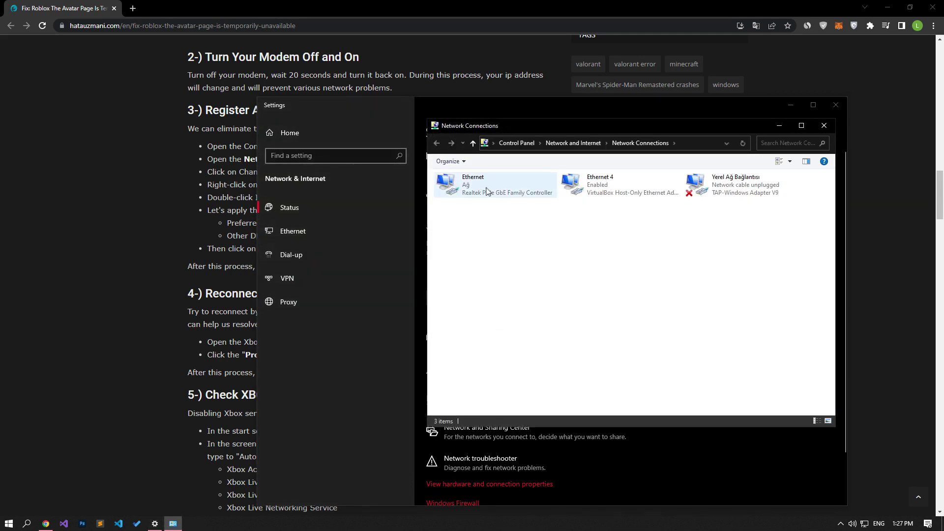
pyautogui.rightClick(486, 188)
pyautogui.click(514, 281)
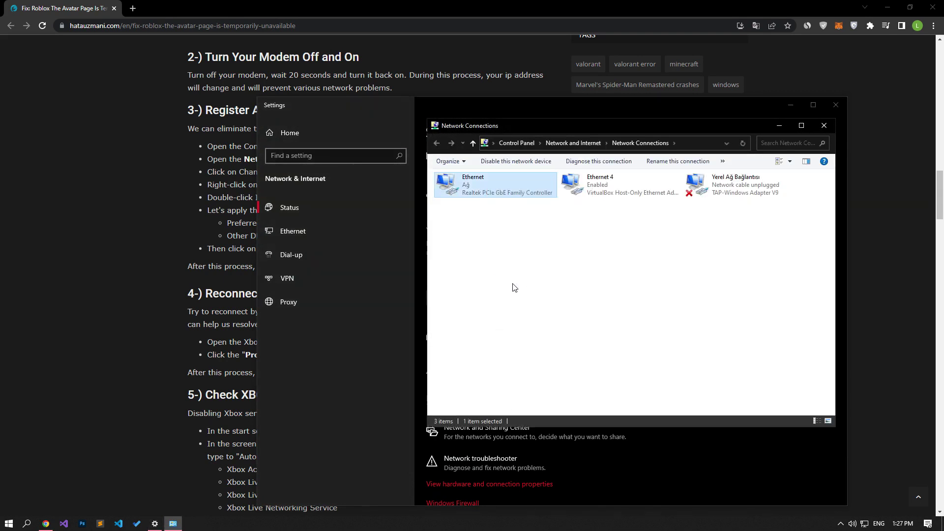
pyautogui.click(506, 283)
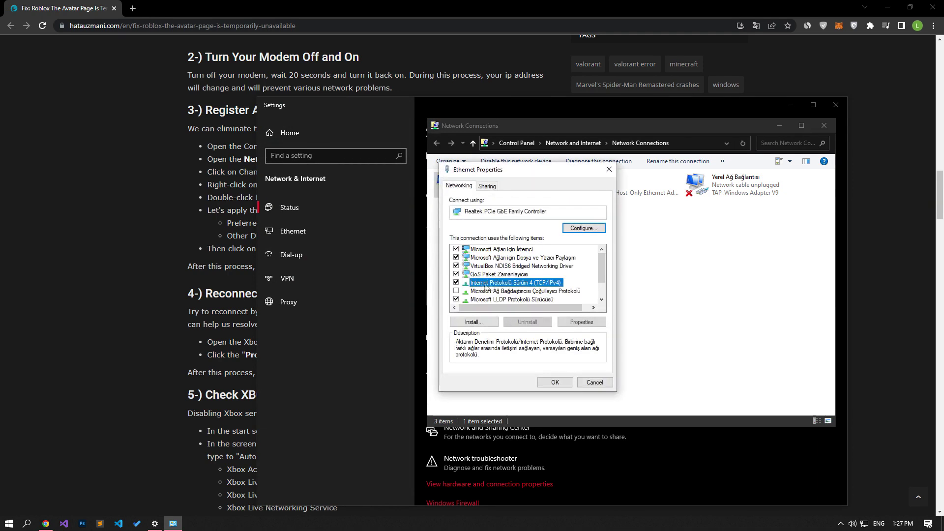
pyautogui.doubleClick(507, 283)
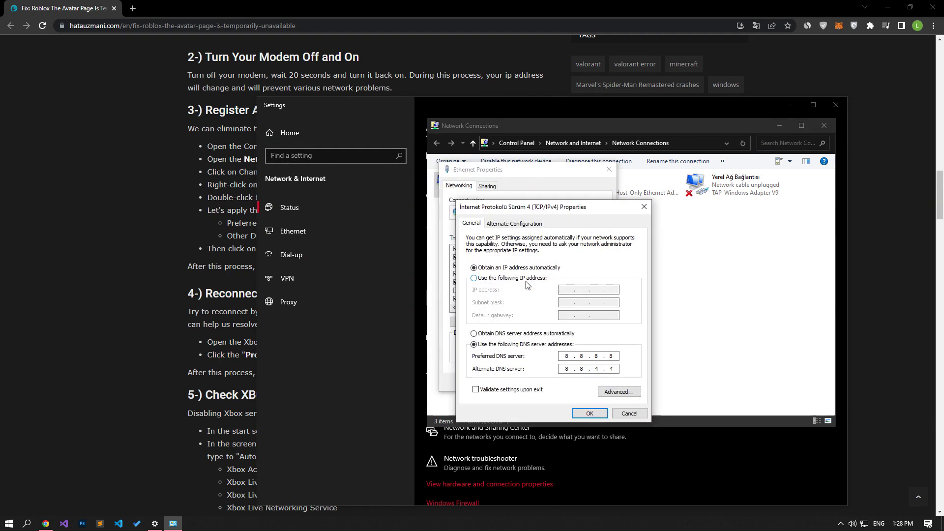
# Set preferred DNS 8.8.8.8 and alternate DNS 8.8.4.4, save, and close the network windows
pyautogui.click(493, 334)
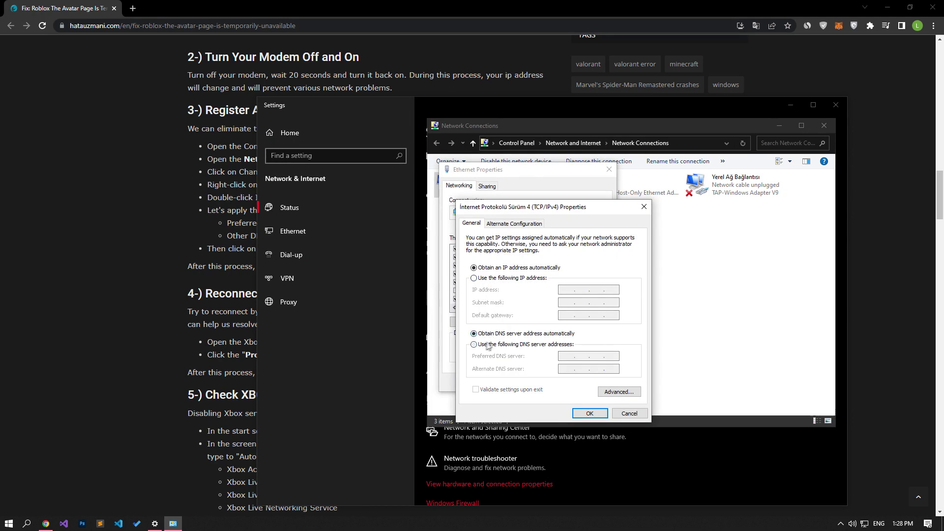
pyautogui.click(498, 346)
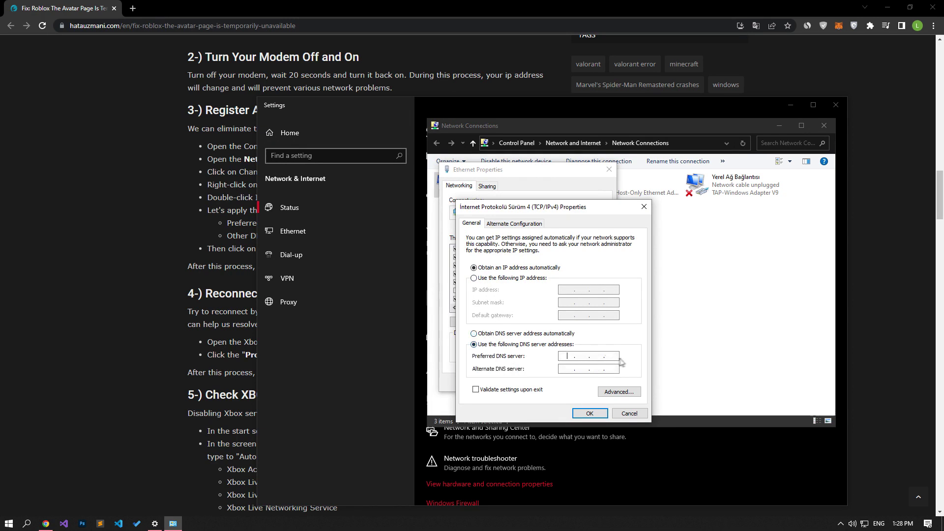
pyautogui.write('8.8.8.8')
pyautogui.click(572, 369)
pyautogui.write('8.8.4.4')
pyautogui.click(590, 413)
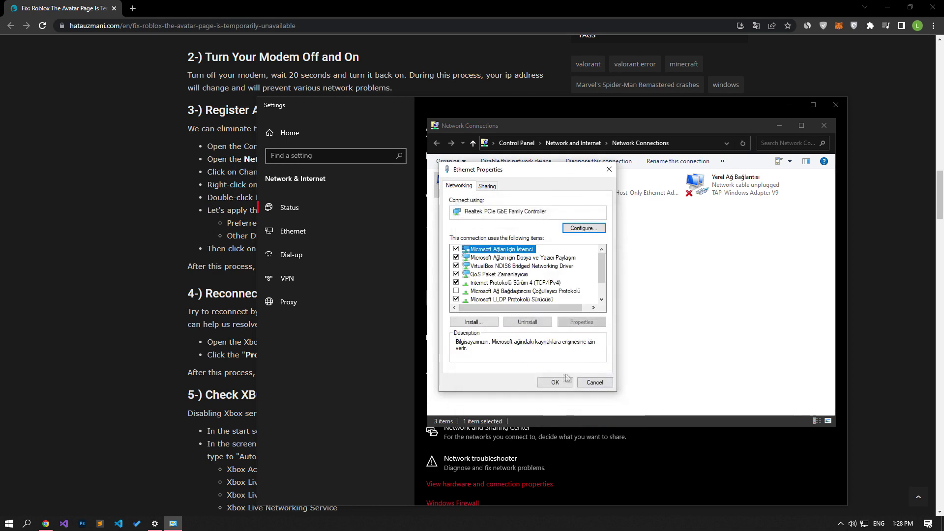
pyautogui.click(567, 380)
pyautogui.click(824, 126)
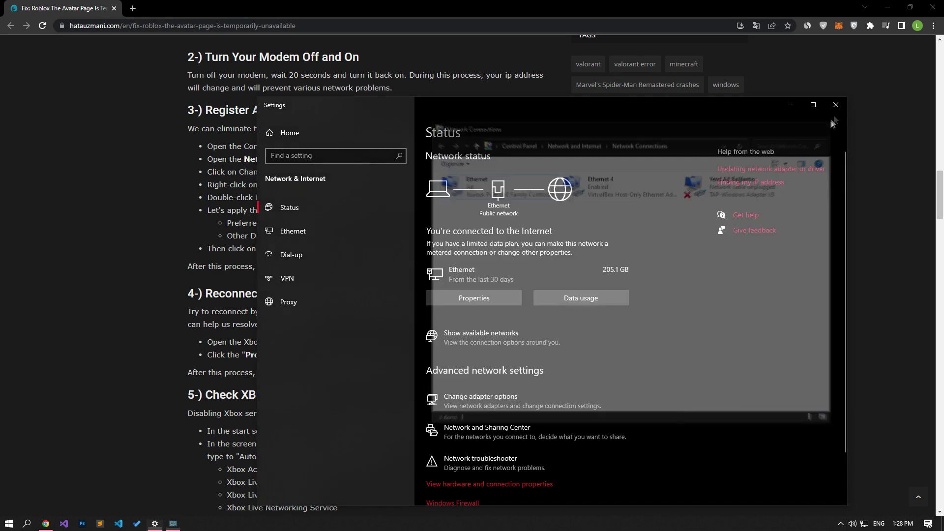
pyautogui.click(835, 104)
# Scroll the article to the 5-) Check XBOX Services section and its screenshot
pyautogui.scroll(-5, 178, 278)
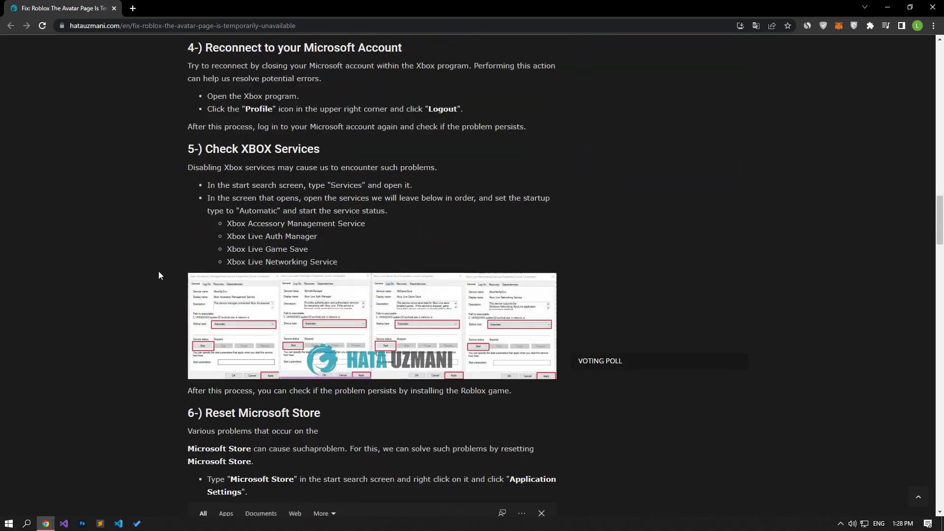
pyautogui.scroll(1, 158, 271)
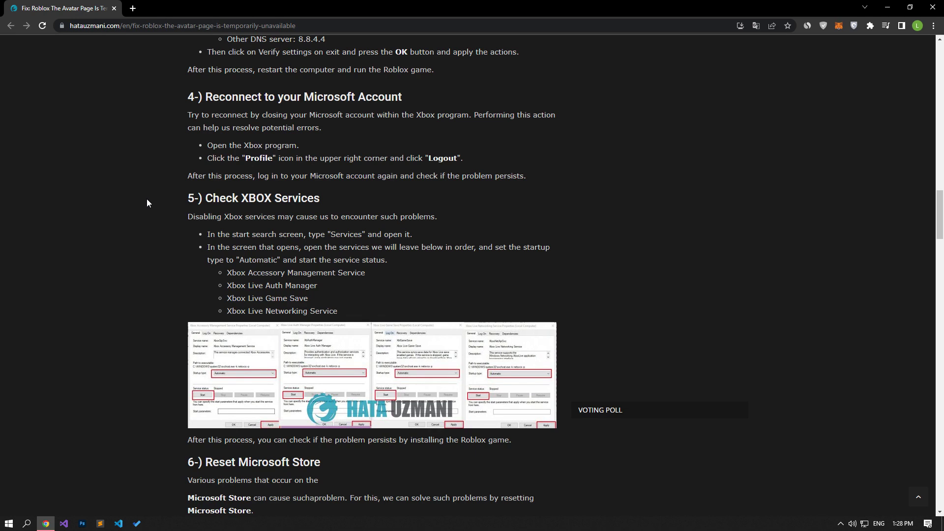
pyautogui.click(2, 525)
# Launch Microsoft Store from a Windows search for 'Microsoft store'
pyautogui.write('Microsd')
pyautogui.press('BackSpace')
pyautogui.write('oft store')
pyautogui.press('Return')
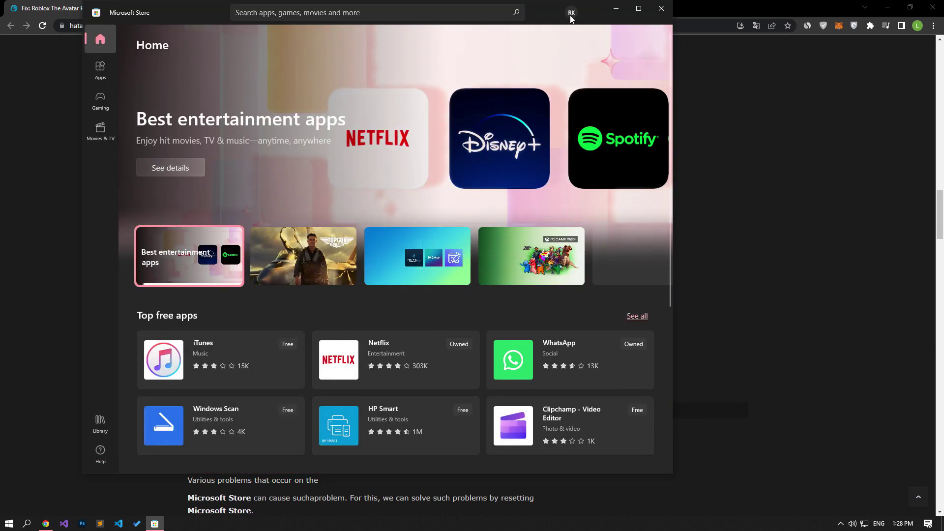
# Sign out of the Store account and sign back in with the account password
pyautogui.click(570, 15)
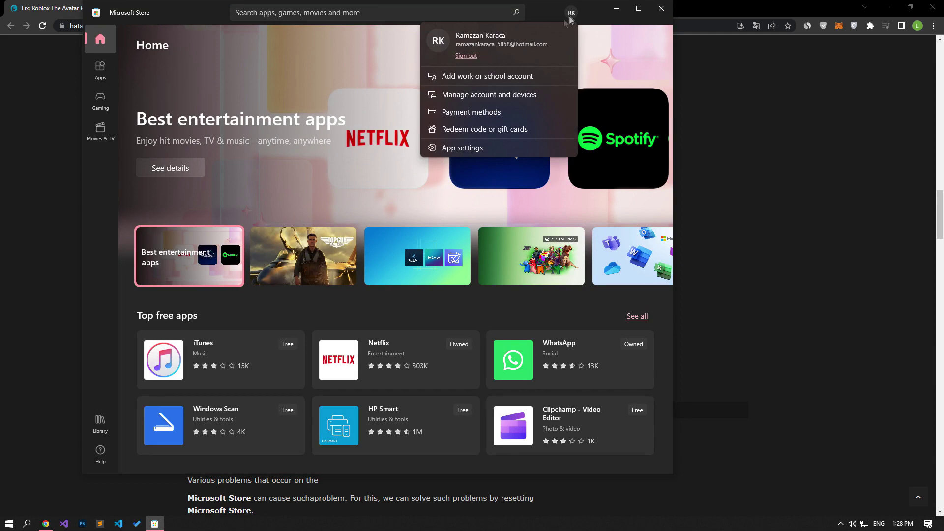
pyautogui.click(466, 56)
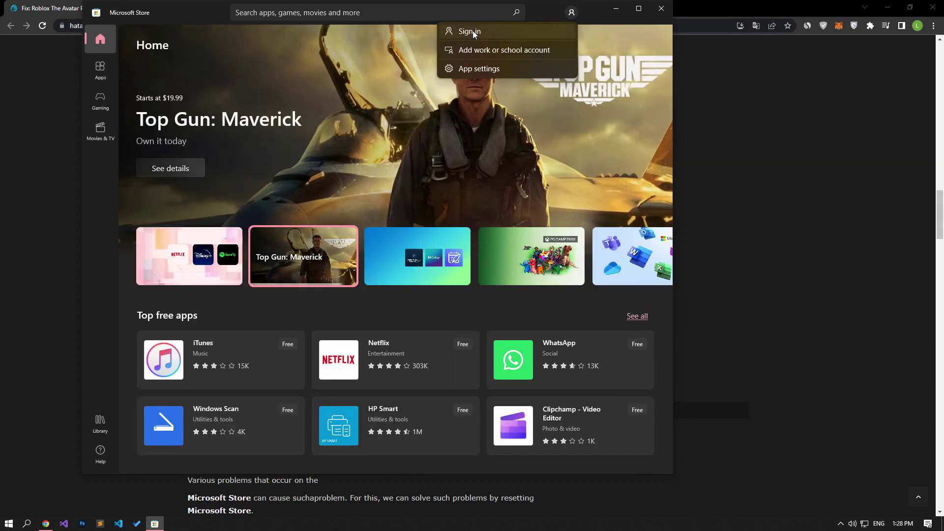
pyautogui.click(473, 32)
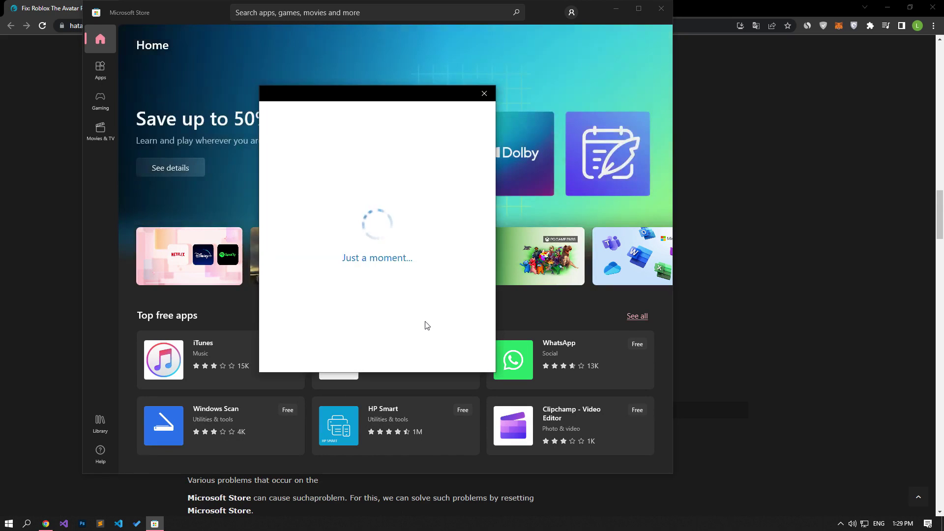
pyautogui.write('•••••••••••••')
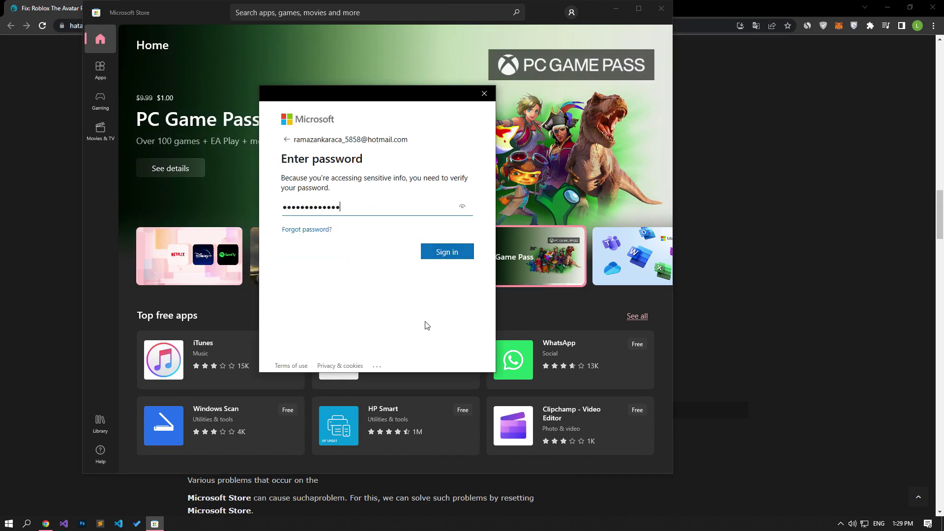
pyautogui.press('Return')
# Search the Store for 'xbox' and launch the Xbox app from its page
pyautogui.click(338, 14)
pyautogui.write('x')
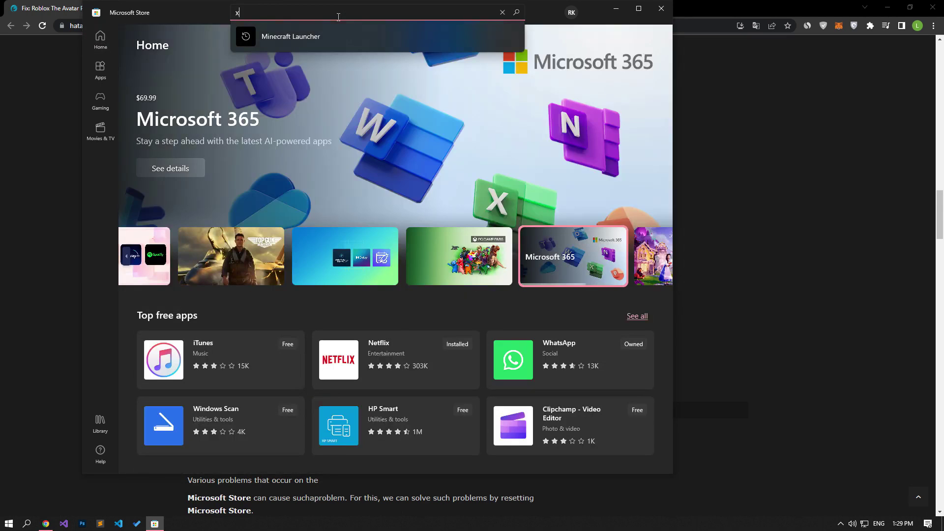
pyautogui.write('box')
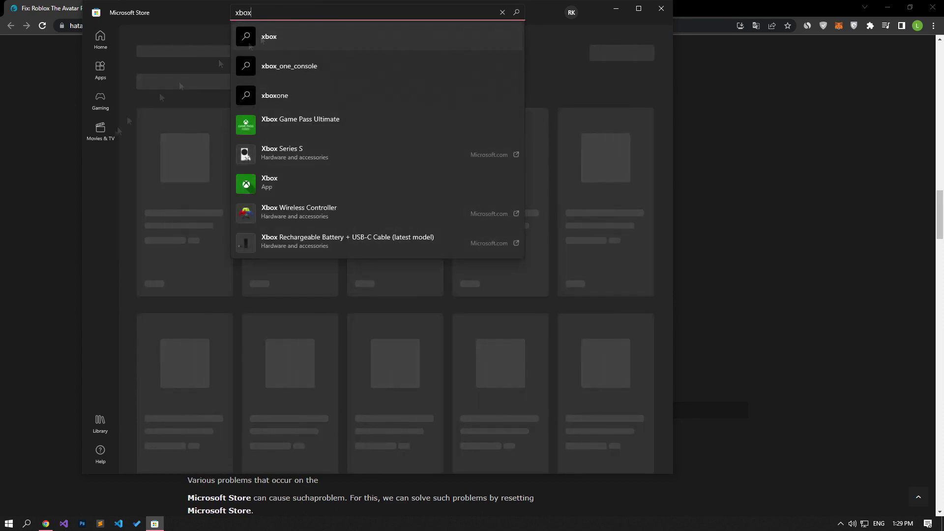
pyautogui.press('Return')
pyautogui.click(194, 143)
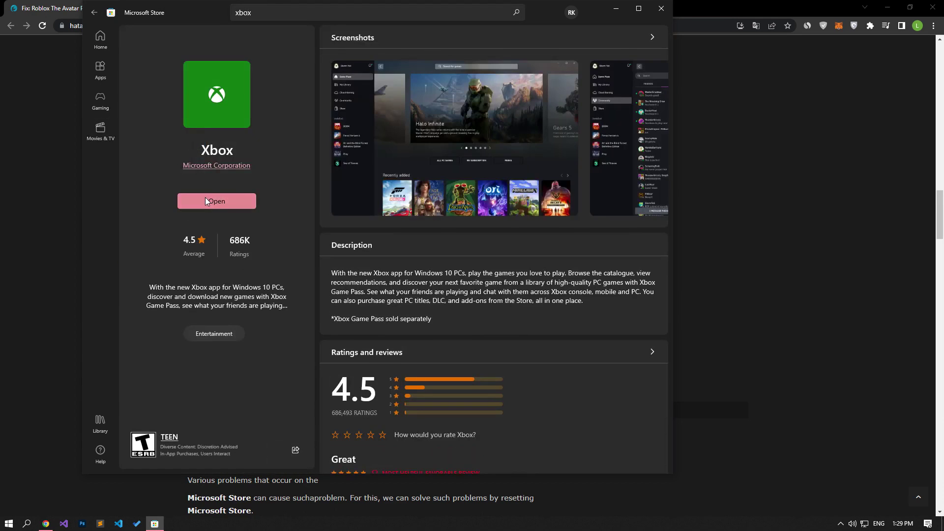
pyautogui.click(205, 198)
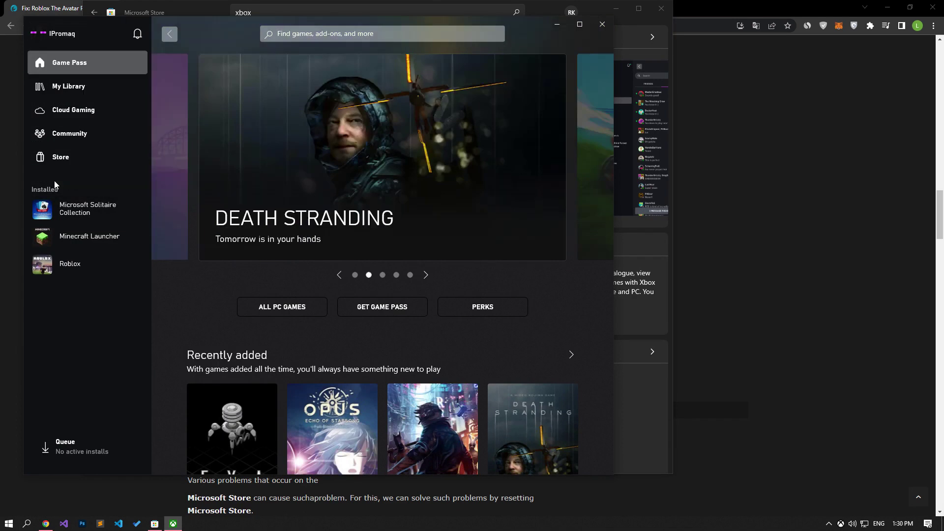
# Sign in to the Xbox app from its profile menu
pyautogui.click(74, 34)
pyautogui.click(41, 125)
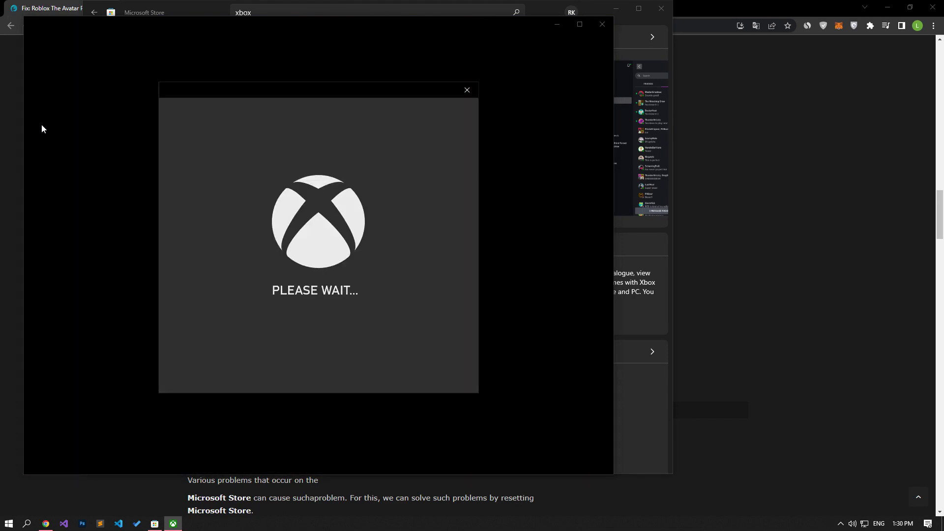
pyautogui.click(428, 366)
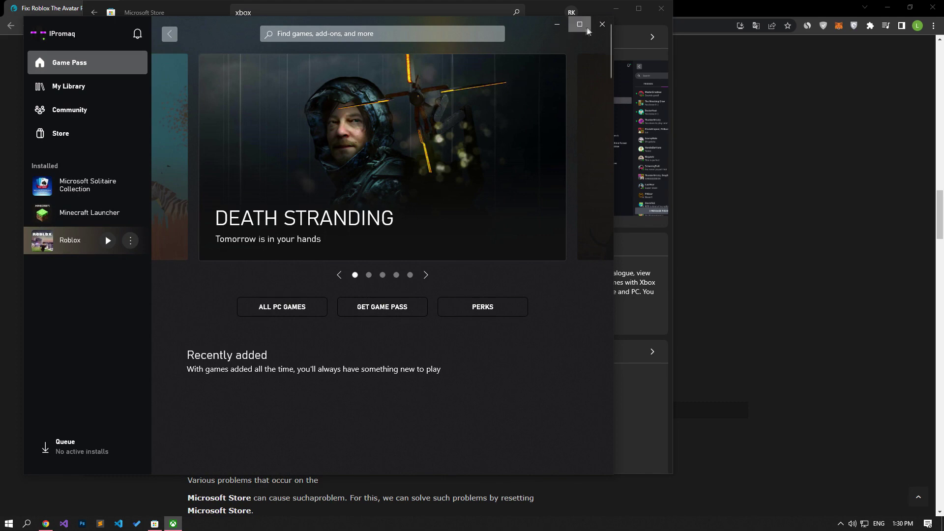
# Close Microsoft Store and quit the Xbox app from its tray icon
pyautogui.click(661, 8)
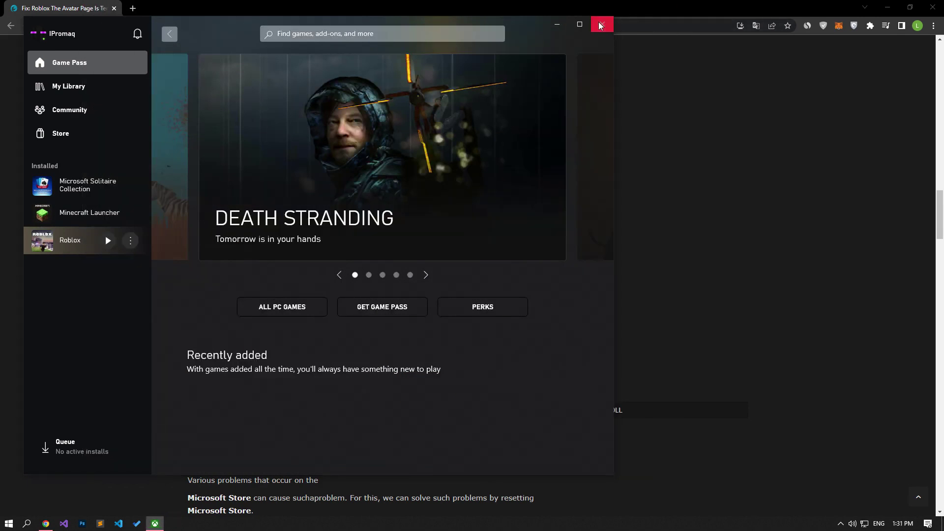
pyautogui.click(840, 524)
pyautogui.rightClick(840, 506)
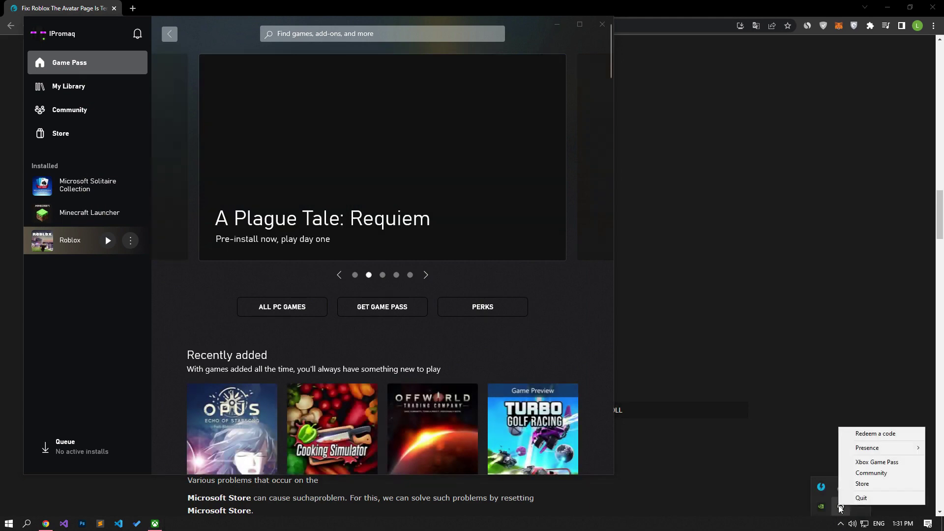
pyautogui.click(855, 498)
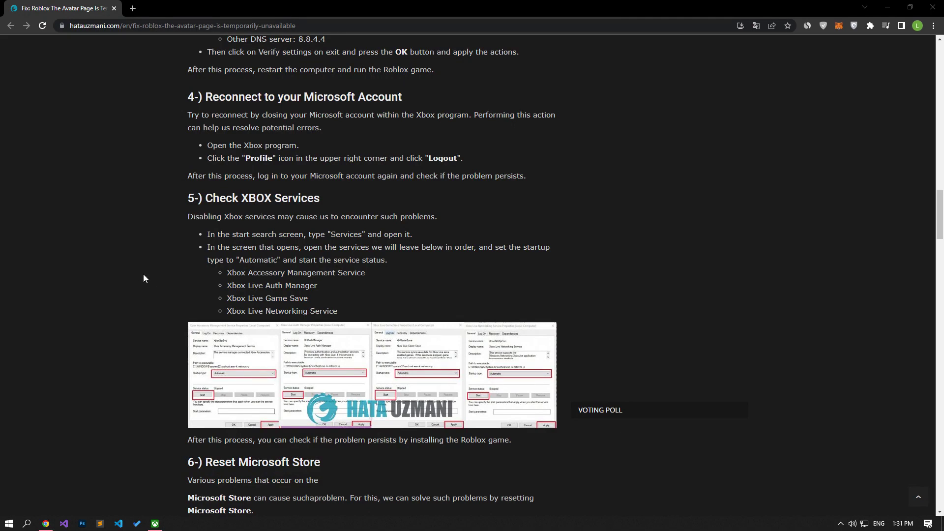
# Open the Services app and scroll down to the Xbox services
pyautogui.scroll(-1, 142, 278)
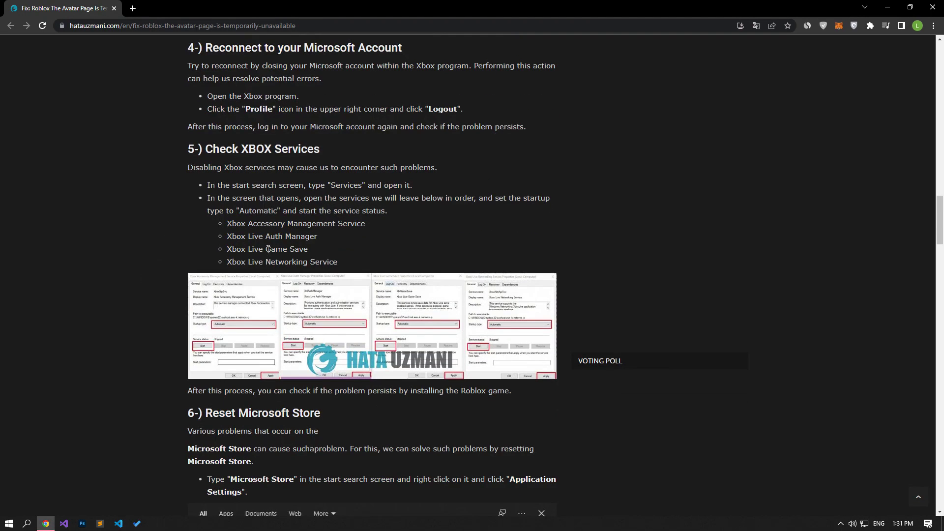
pyautogui.click(9, 523)
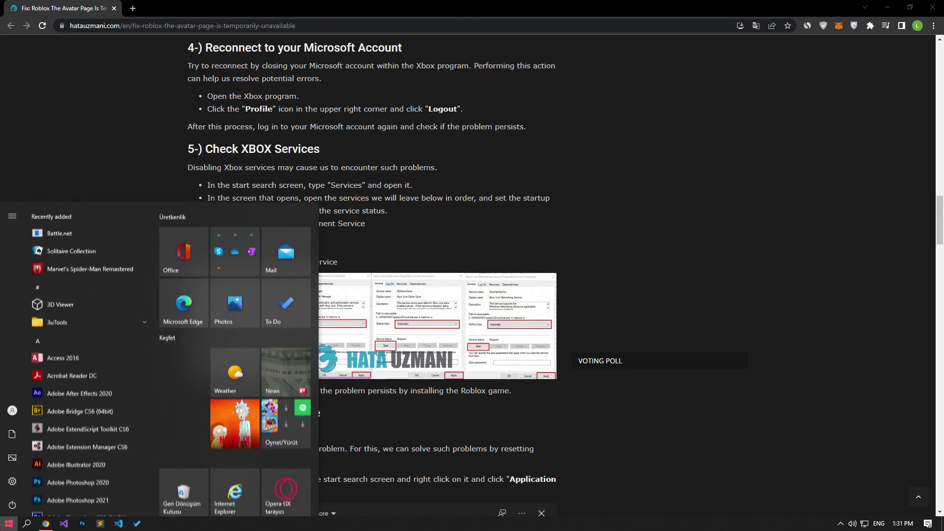
pyautogui.write('services')
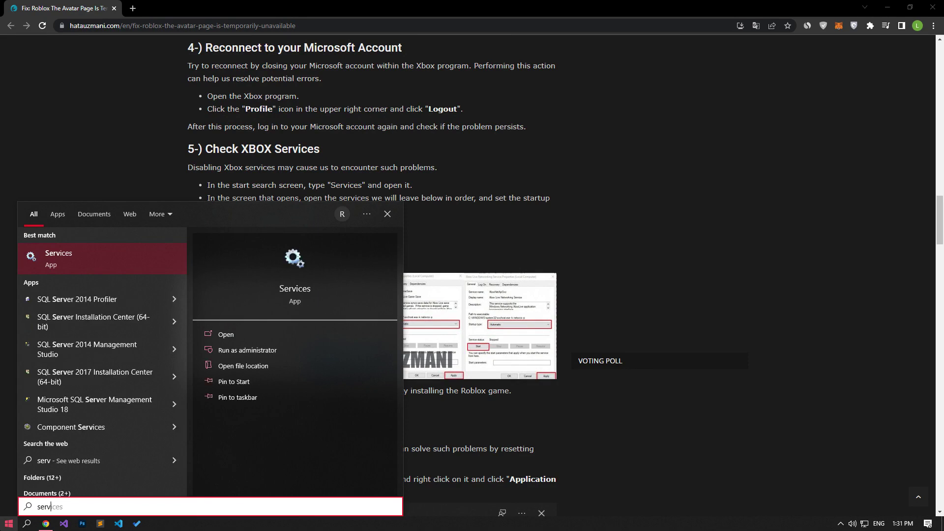
pyautogui.press('Return')
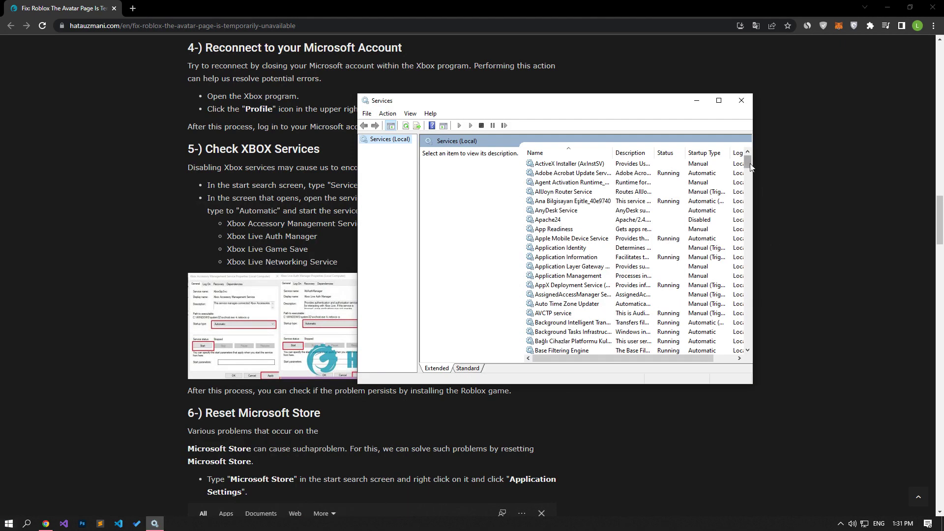
pyautogui.moveTo(748, 162); pyautogui.dragTo(758, 372)
pyautogui.moveTo(747, 164); pyautogui.dragTo(748, 345)
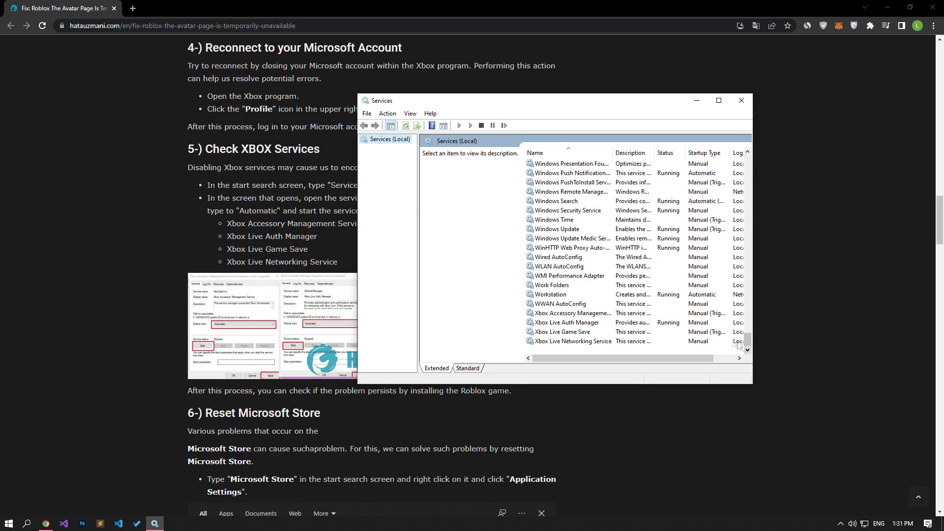
# Set Xbox Accessory Management Service to Automatic startup and start it
pyautogui.click(578, 317)
pyautogui.doubleClick(578, 317)
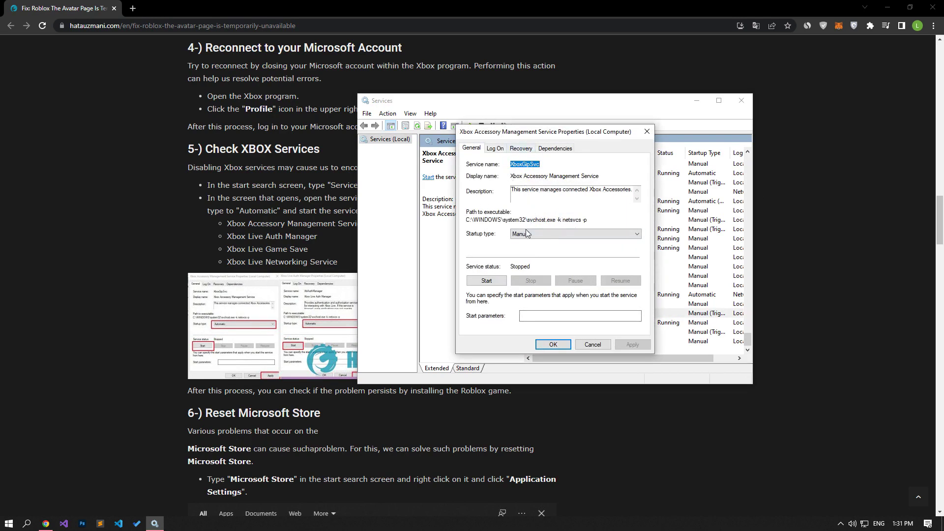
pyautogui.click(526, 234)
pyautogui.click(530, 250)
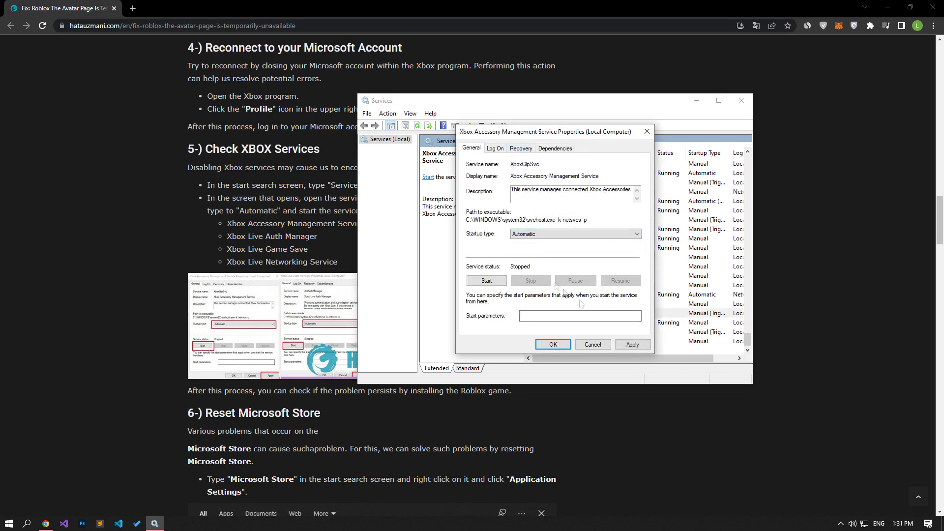
pyautogui.click(632, 344)
pyautogui.click(486, 280)
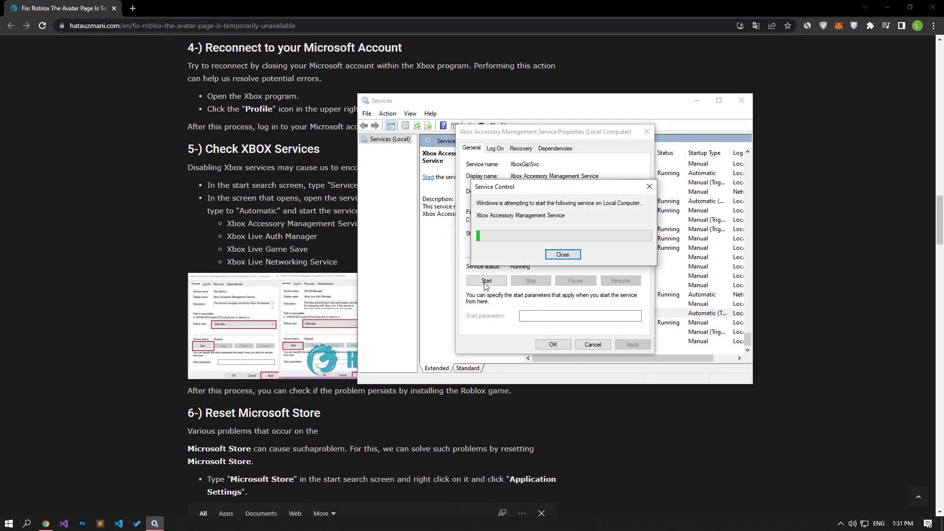
pyautogui.click(552, 344)
# Set Xbox Live Auth Manager to Automatic startup and recheck its properties
pyautogui.doubleClick(558, 322)
pyautogui.click(552, 247)
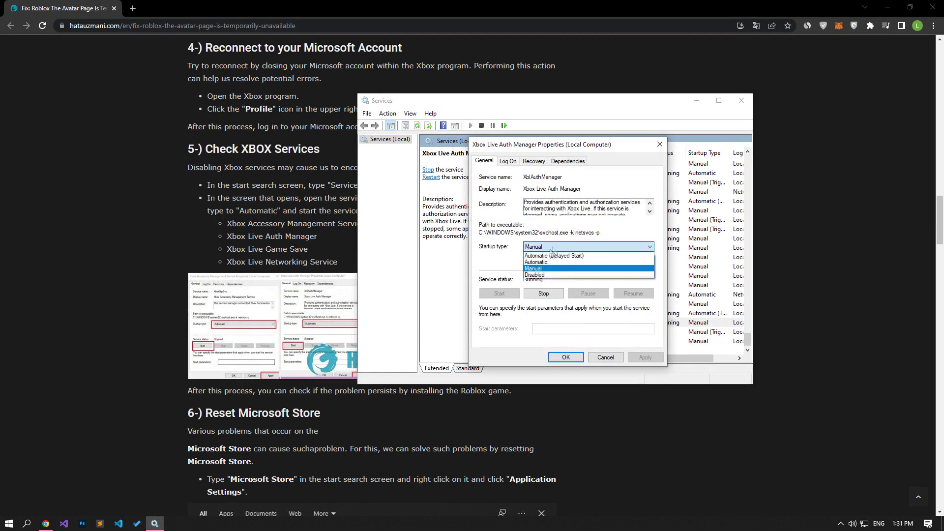
pyautogui.click(536, 262)
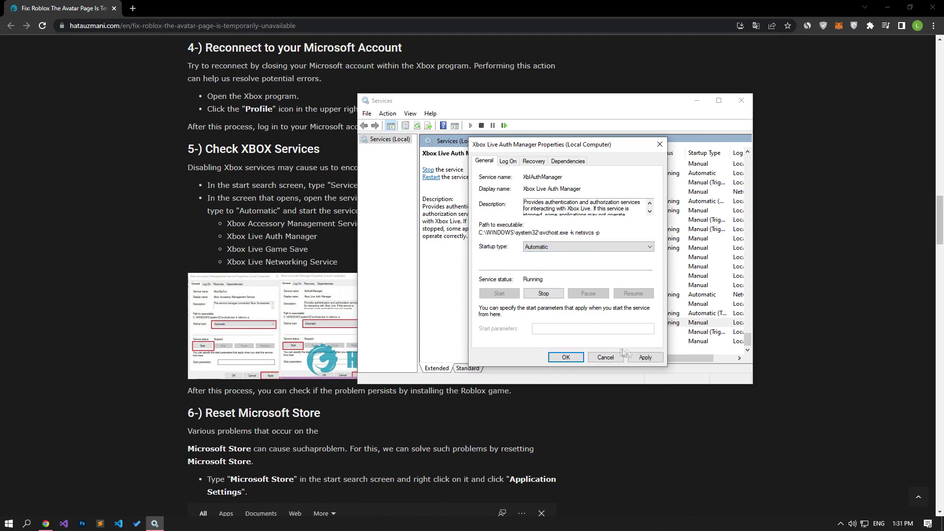
pyautogui.click(634, 356)
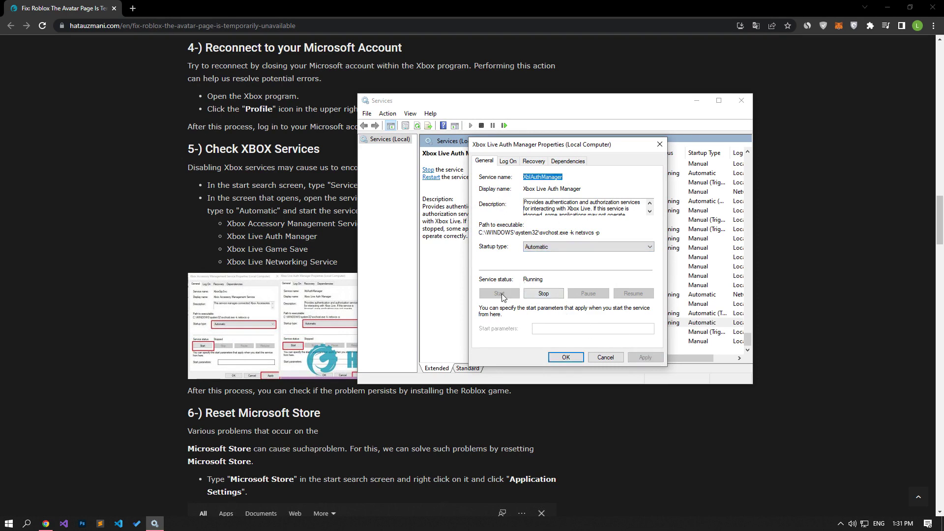
pyautogui.click(561, 357)
pyautogui.doubleClick(566, 328)
pyautogui.click(565, 357)
# Set Xbox Live Game Save to Automatic startup and start it
pyautogui.doubleClick(565, 332)
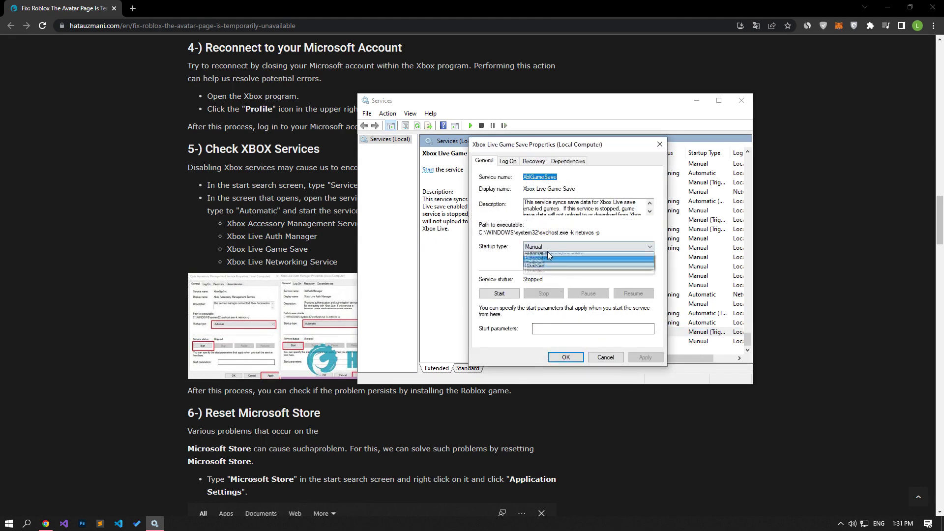
pyautogui.click(548, 258)
pyautogui.click(514, 294)
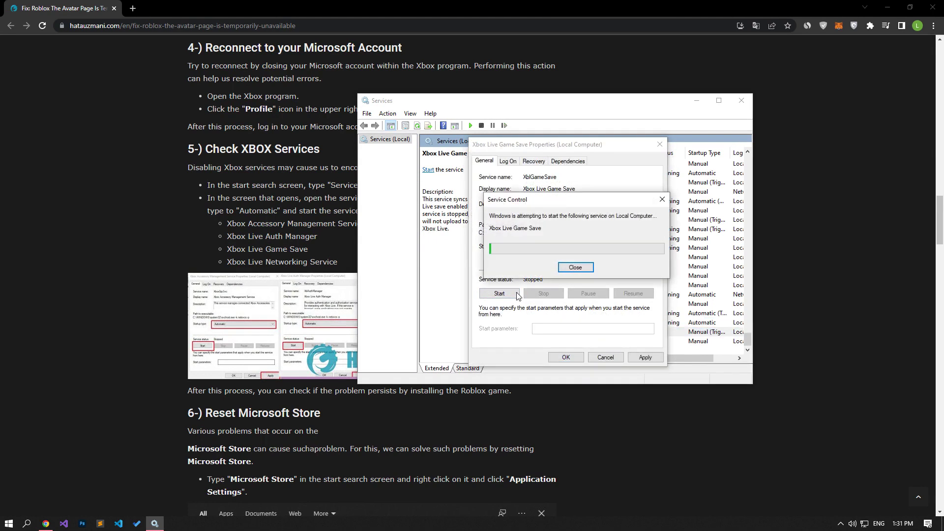
pyautogui.click(653, 357)
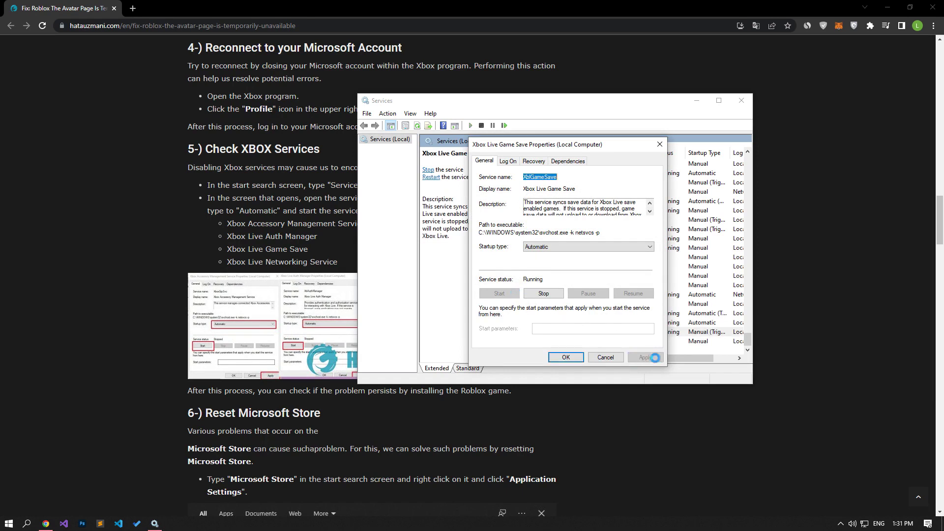
pyautogui.click(565, 357)
# Set Xbox Live Networking Service to Automatic, start it, and close Services
pyautogui.doubleClick(582, 340)
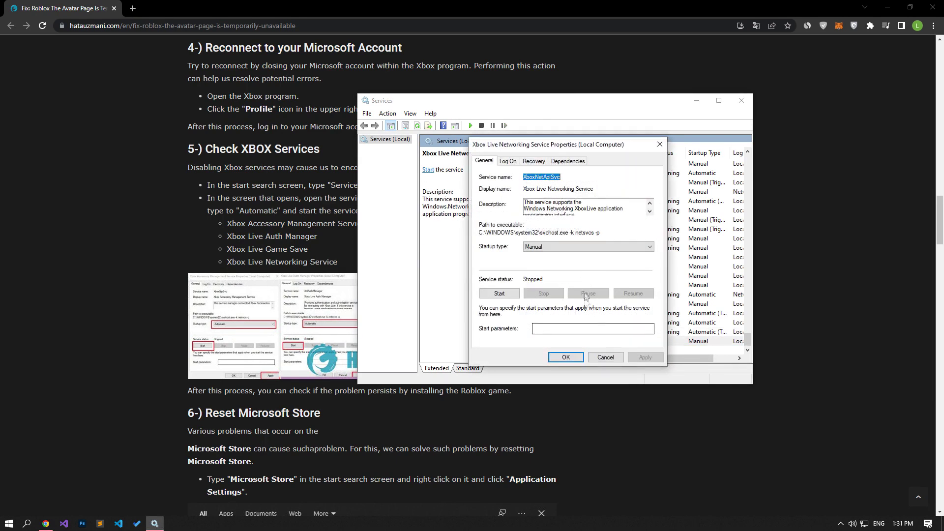
pyautogui.click(579, 247)
pyautogui.click(546, 258)
pyautogui.click(504, 295)
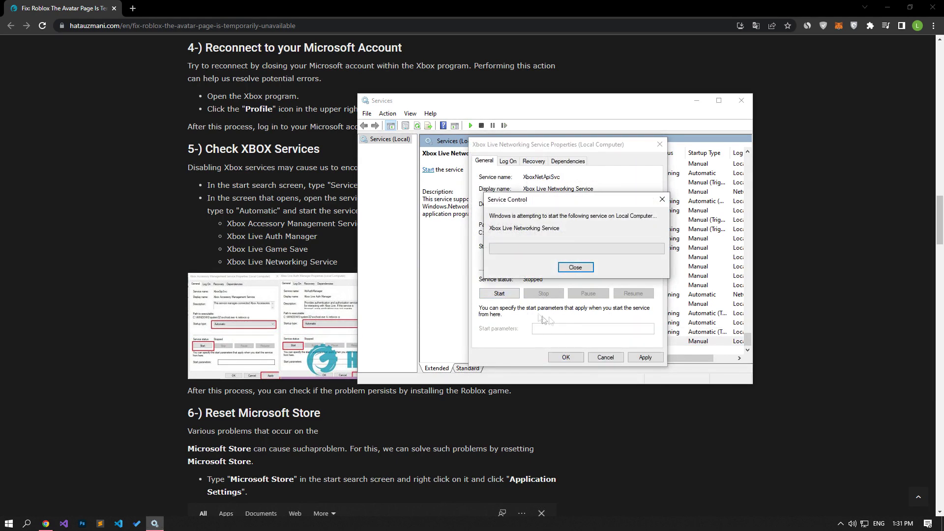
pyautogui.click(643, 358)
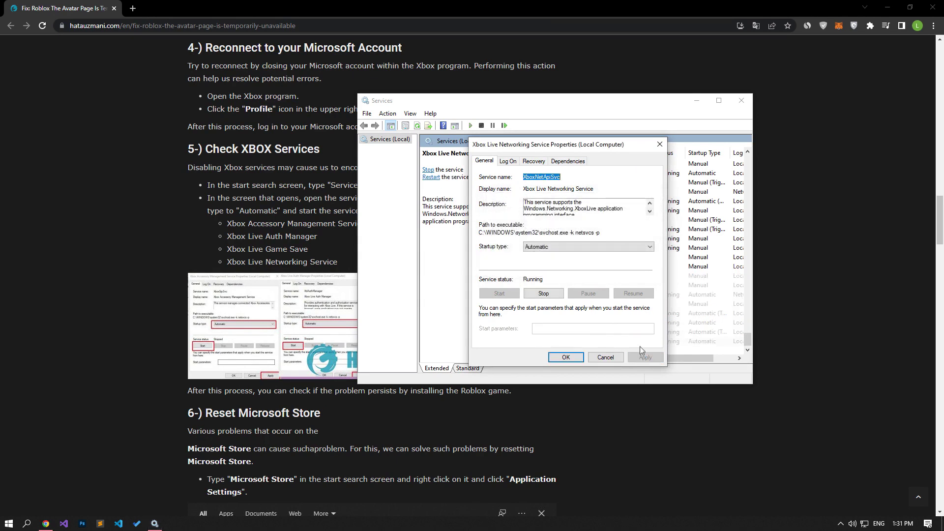
pyautogui.click(561, 356)
pyautogui.click(590, 332)
pyautogui.click(740, 101)
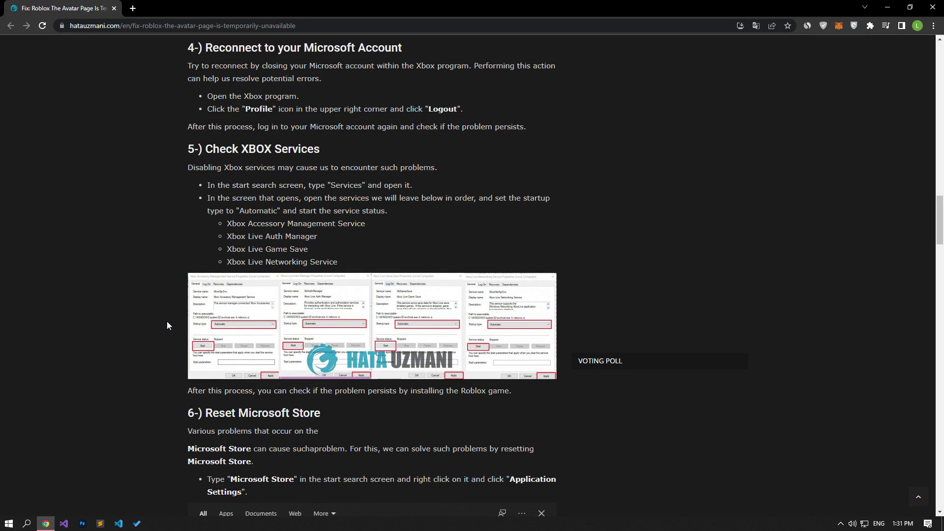
# Open Microsoft Store's App settings from a Windows search for 'Microsoft Store'
pyautogui.scroll(-7, 166, 321)
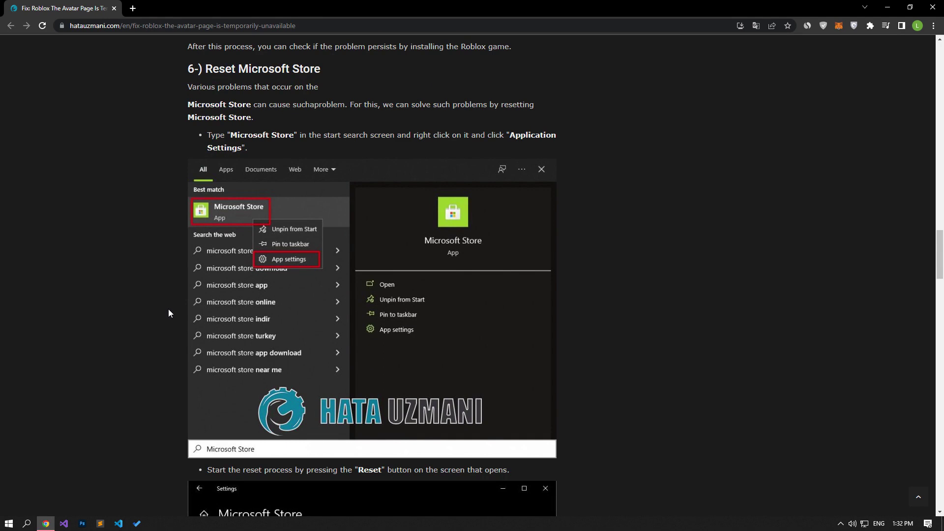
pyautogui.click(8, 524)
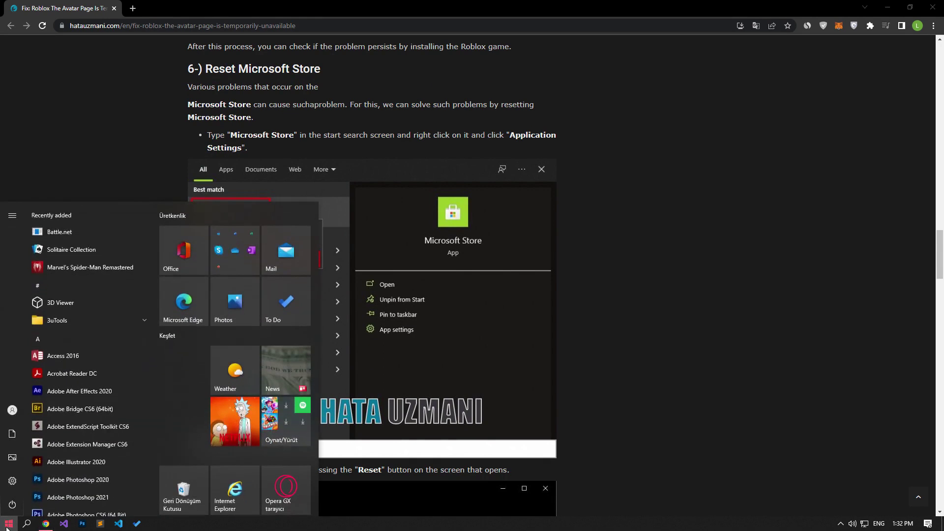
pyautogui.write('Microsoft')
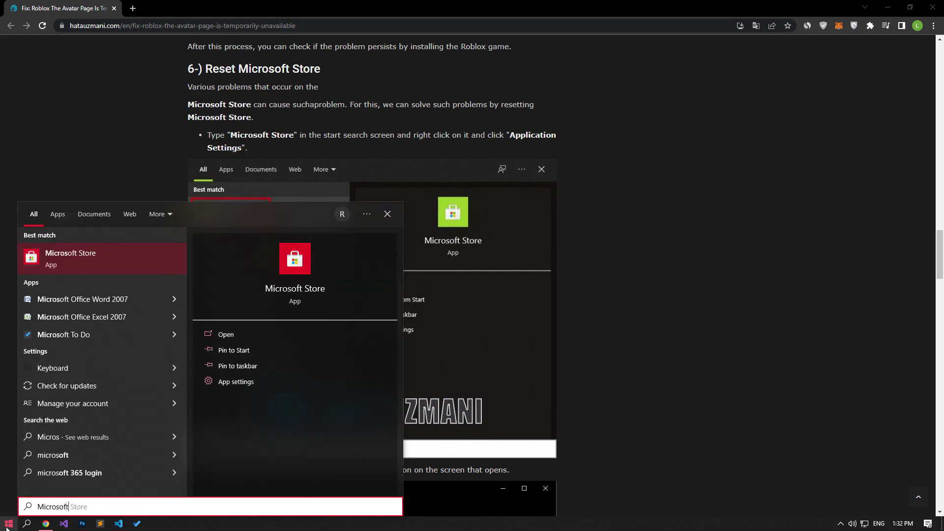
pyautogui.write(' Store')
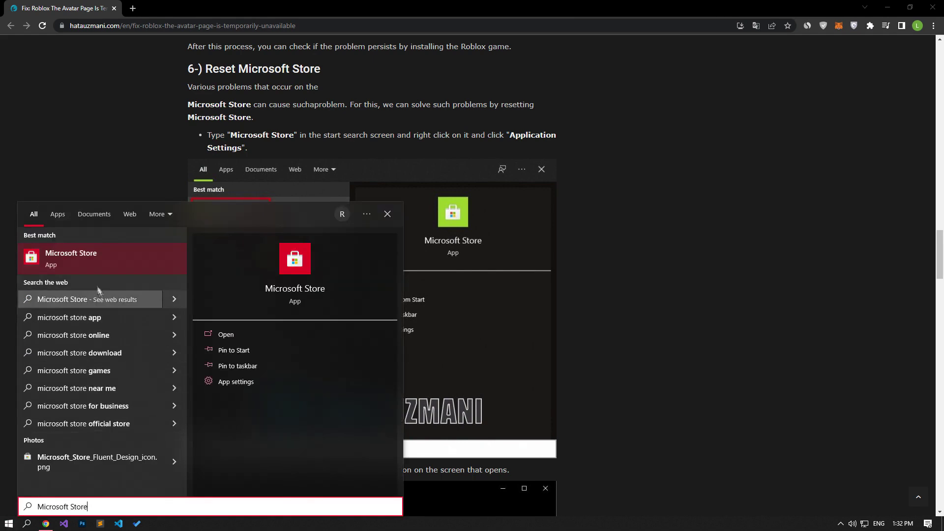
pyautogui.rightClick(87, 251)
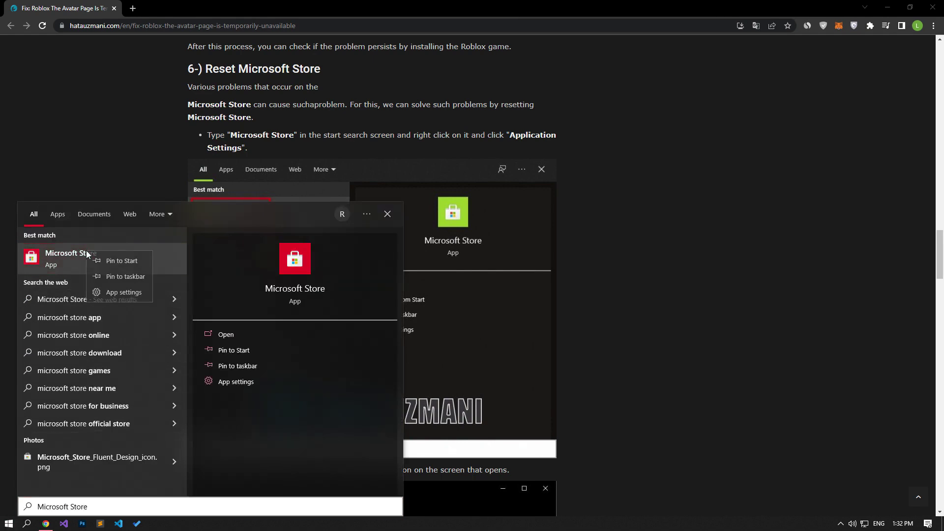
pyautogui.click(115, 295)
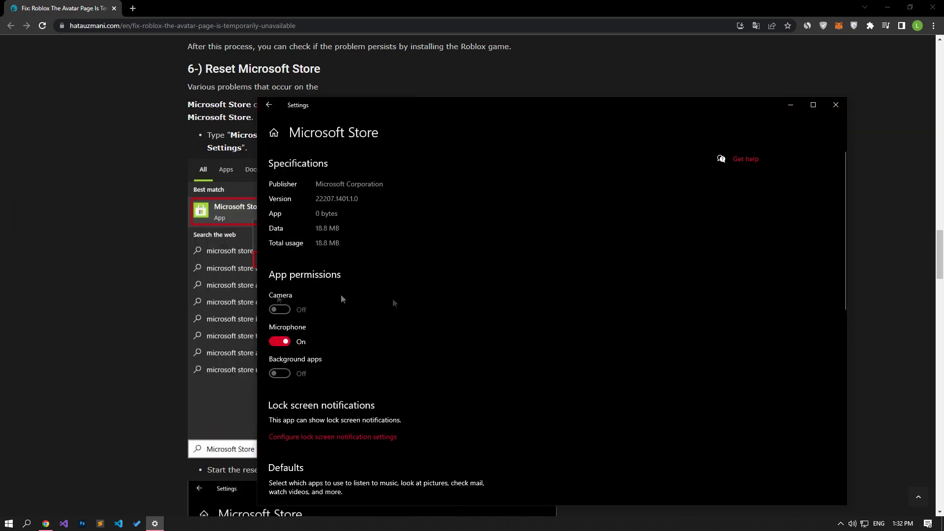
# Repair Microsoft Store, then reset it with confirmation, and close Settings
pyautogui.scroll(-8, 450, 308)
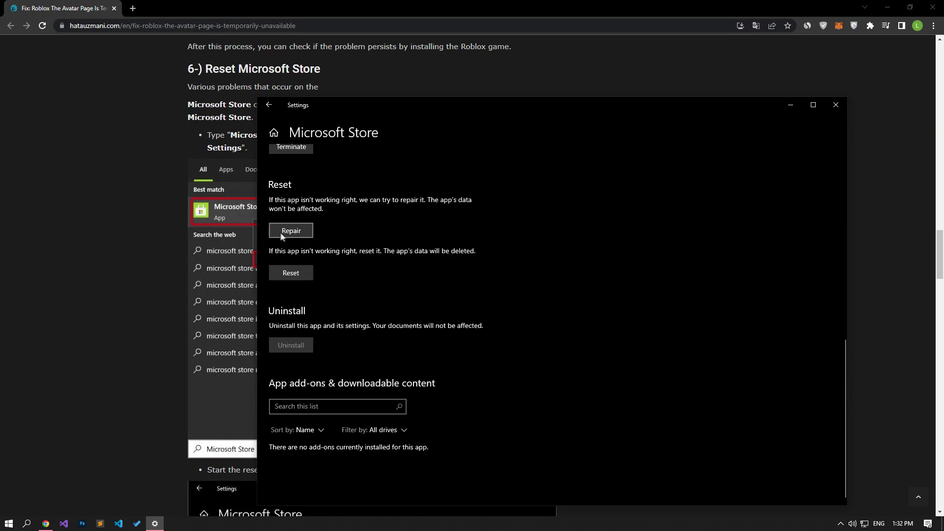
pyautogui.click(292, 233)
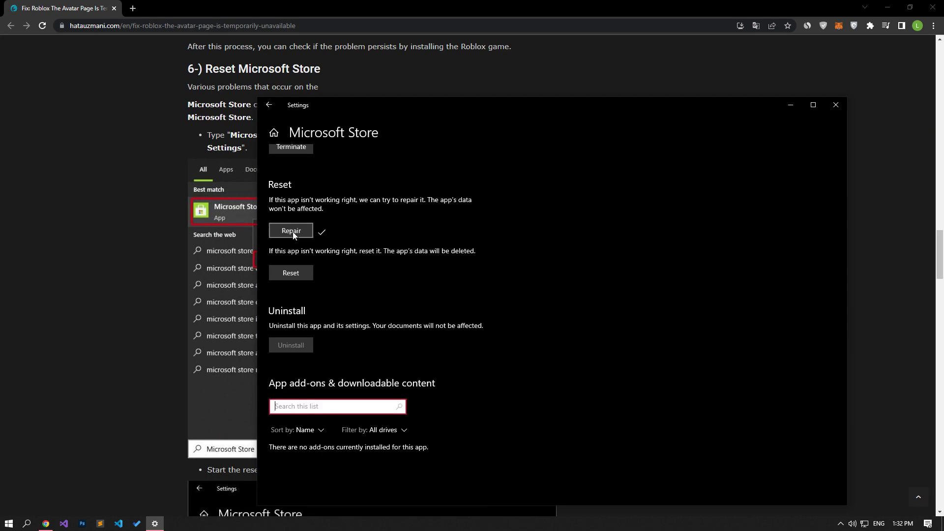
pyautogui.click(297, 271)
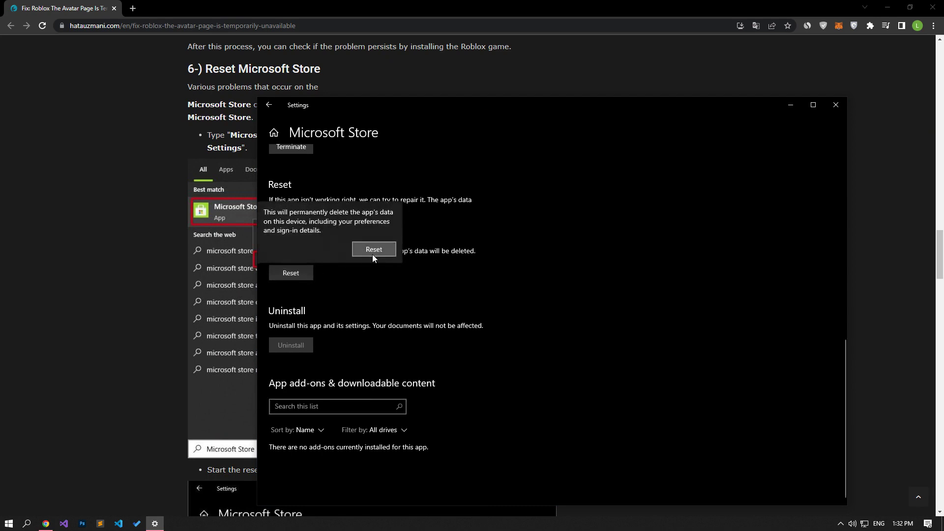
pyautogui.click(372, 252)
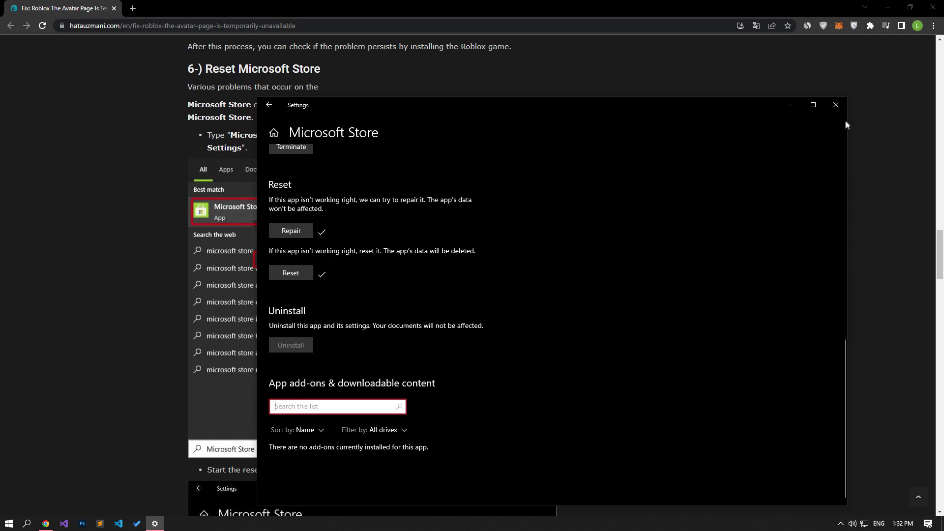
pyautogui.click(835, 105)
# Search 'xbox game' in Windows and open Xbox Game Bar's App settings
pyautogui.scroll(-12, 122, 355)
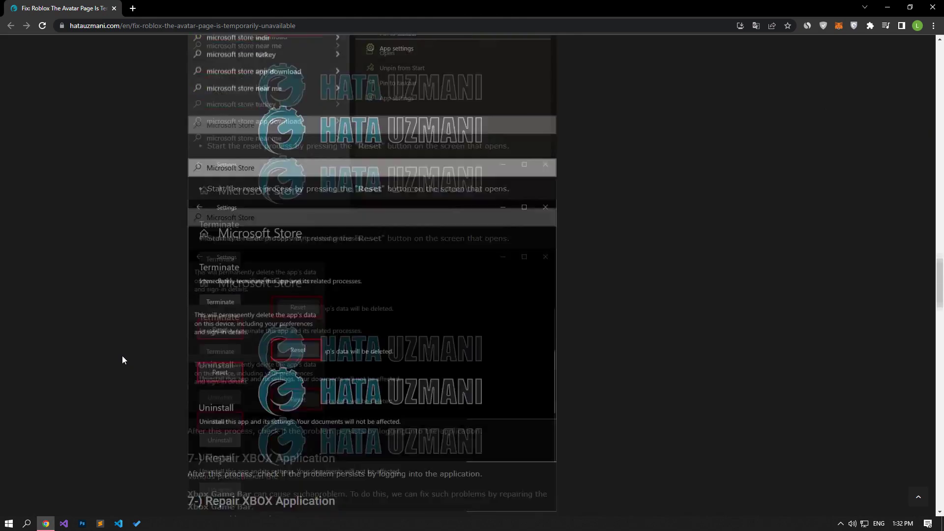
pyautogui.scroll(-3, 122, 355)
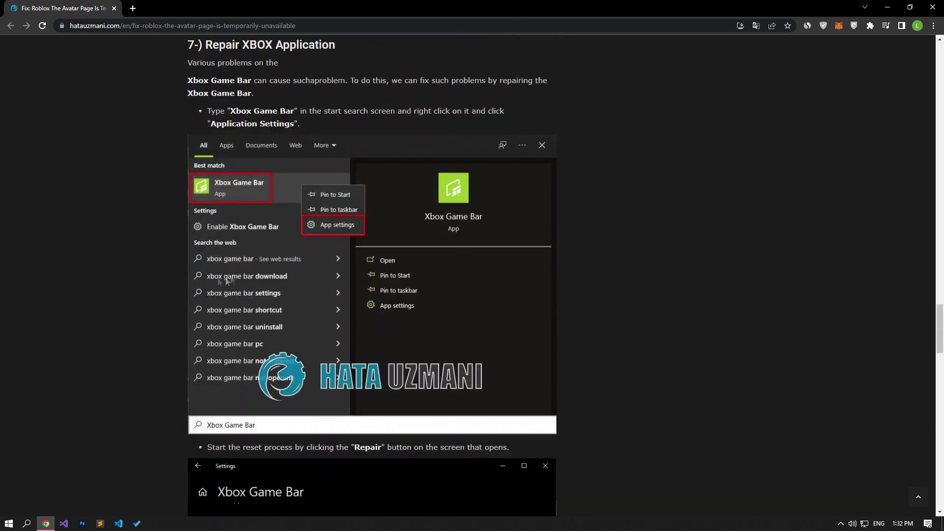
pyautogui.click(9, 524)
pyautogui.write('x')
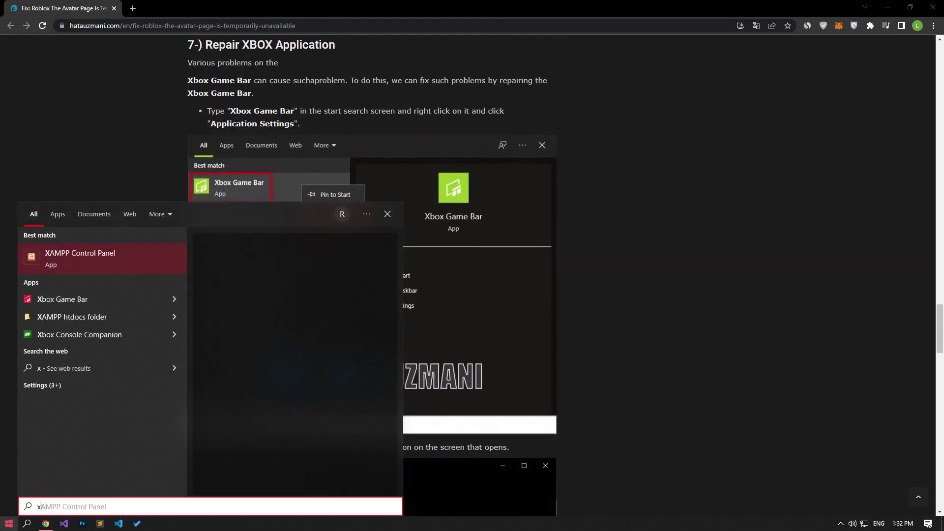
pyautogui.write('boz Game')
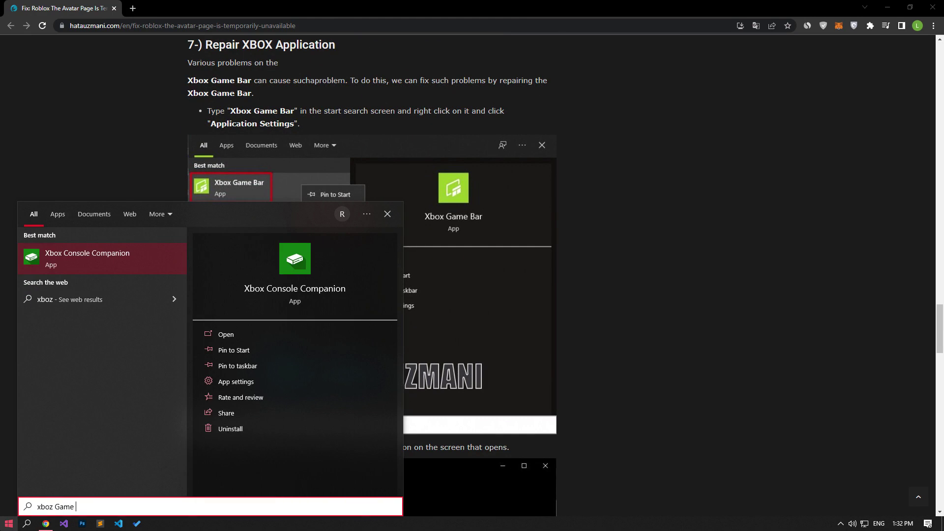
pyautogui.press('BackSpace')
pyautogui.press('BackSpace')
pyautogui.press('BackSpace')
pyautogui.press('BackSpace')
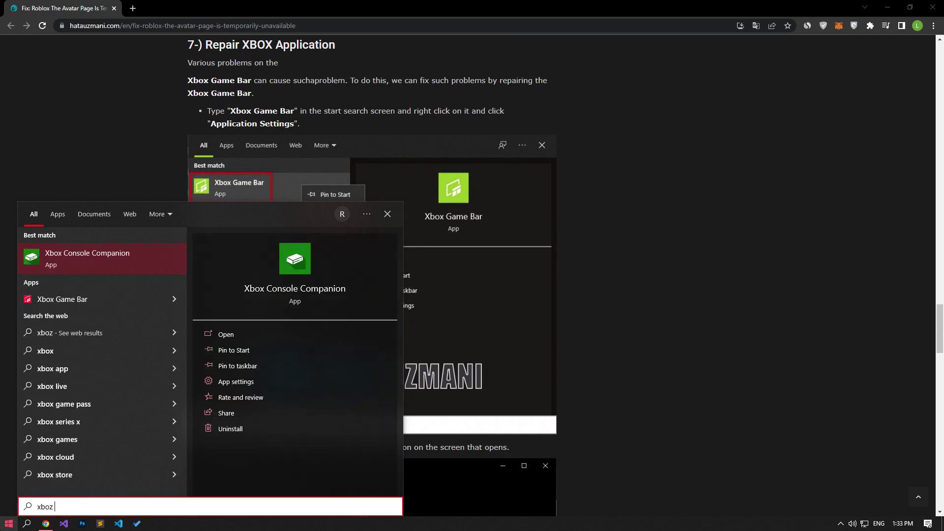
pyautogui.write('game')
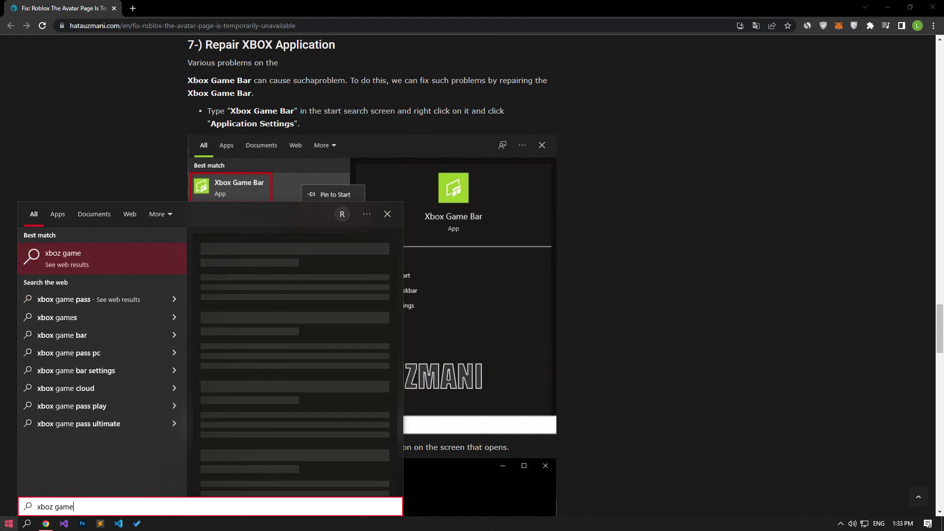
pyautogui.press('BackSpace')
pyautogui.press('BackSpace')
pyautogui.press('BackSpace')
pyautogui.press('BackSpace')
pyautogui.press('BackSpace')
pyautogui.press('BackSpace')
pyautogui.press('BackSpace')
pyautogui.press('BackSpace')
pyautogui.write('box game')
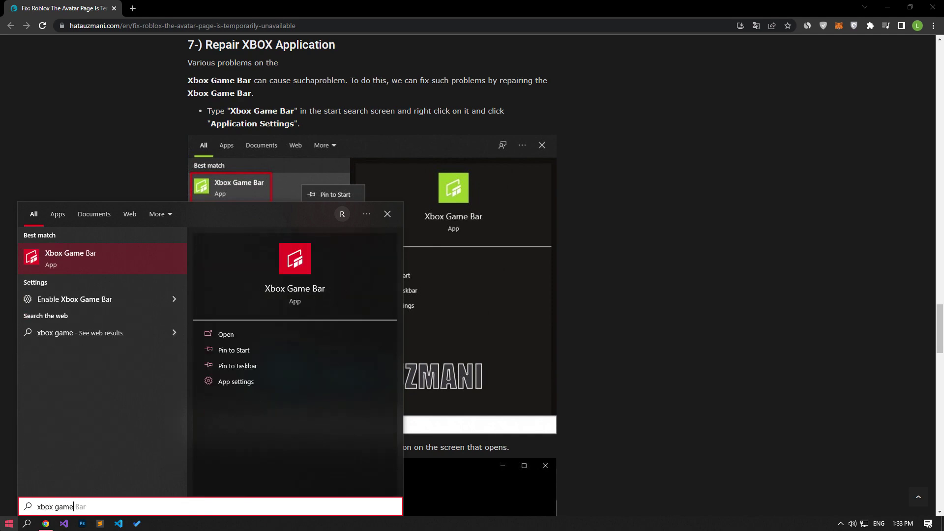
pyautogui.rightClick(97, 260)
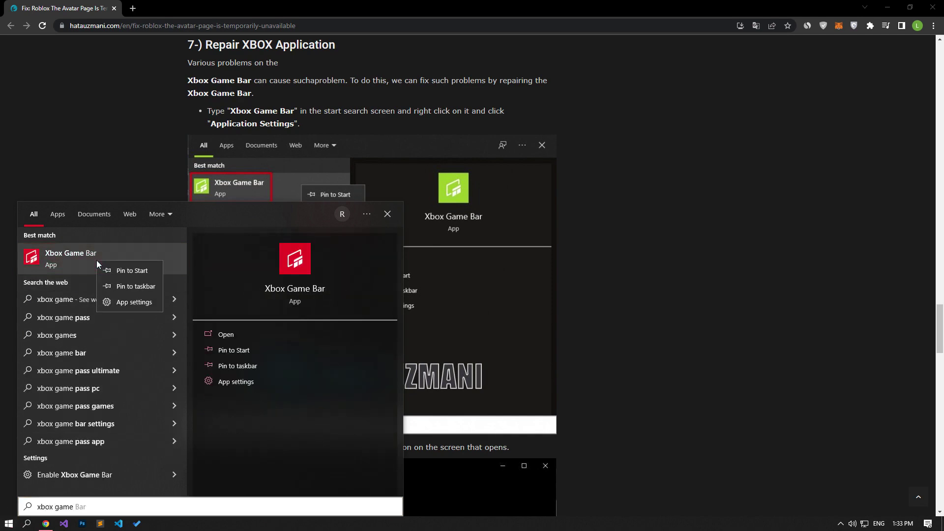
pyautogui.click(117, 305)
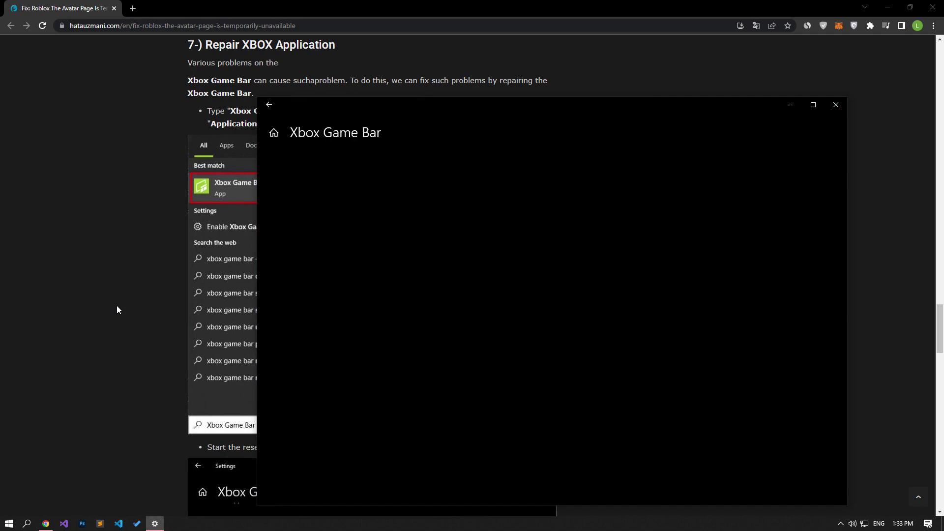
# Repair Xbox Game Bar, then reset it with confirmation, and close Settings
pyautogui.scroll(-5, 467, 310)
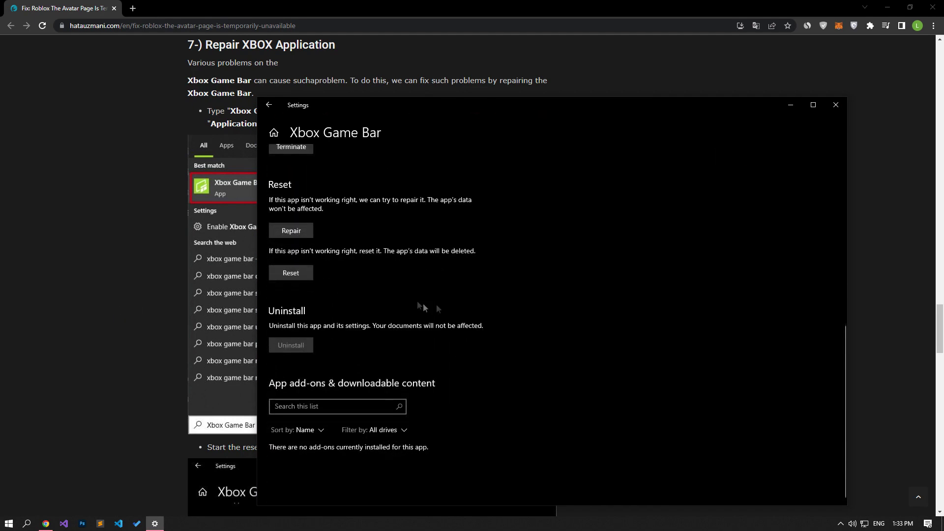
pyautogui.click(304, 233)
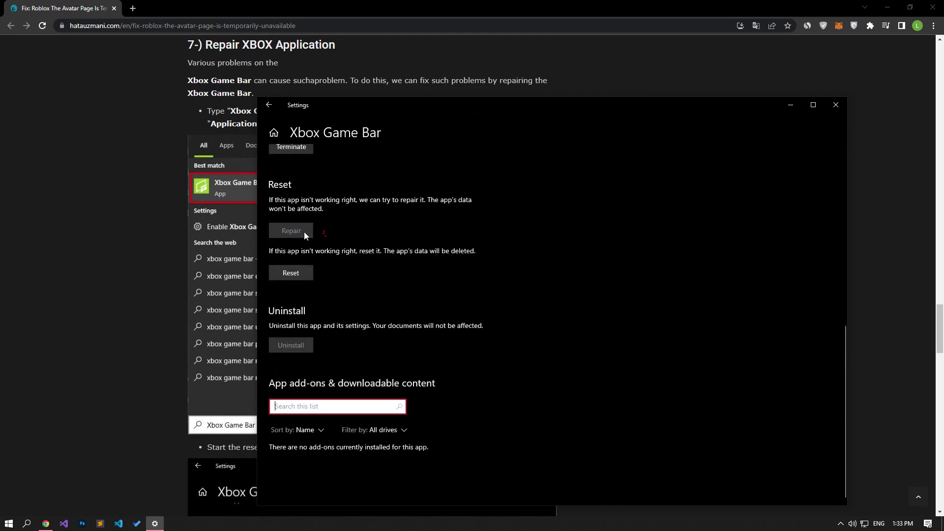
pyautogui.click(290, 274)
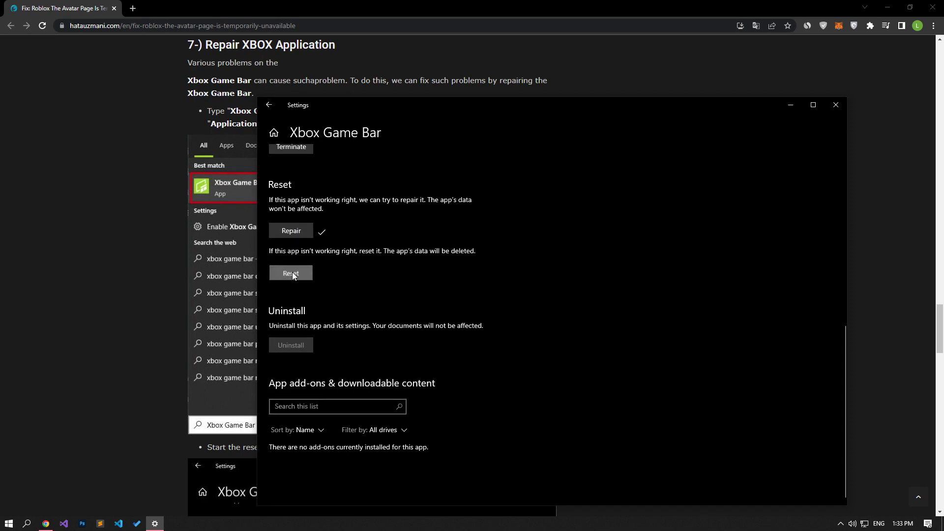
pyautogui.click(373, 249)
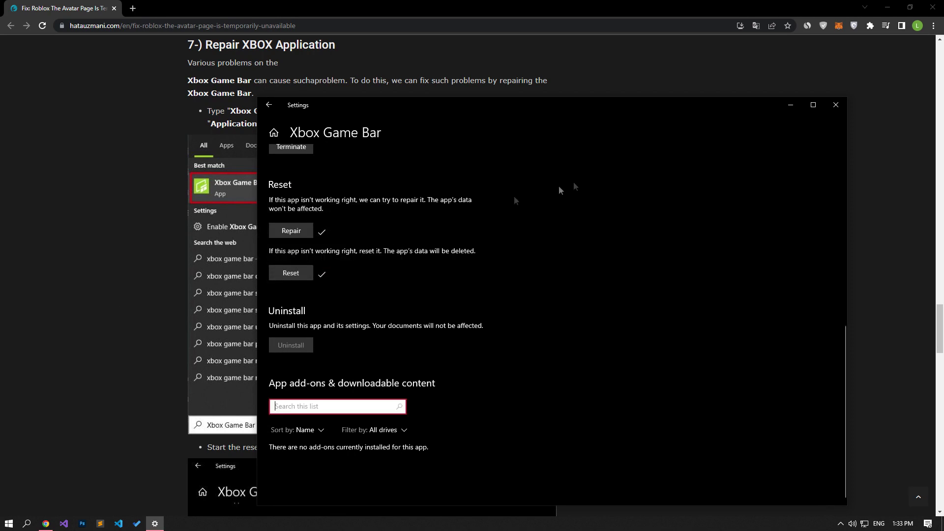
pyautogui.click(835, 104)
pyautogui.scroll(-10, 178, 282)
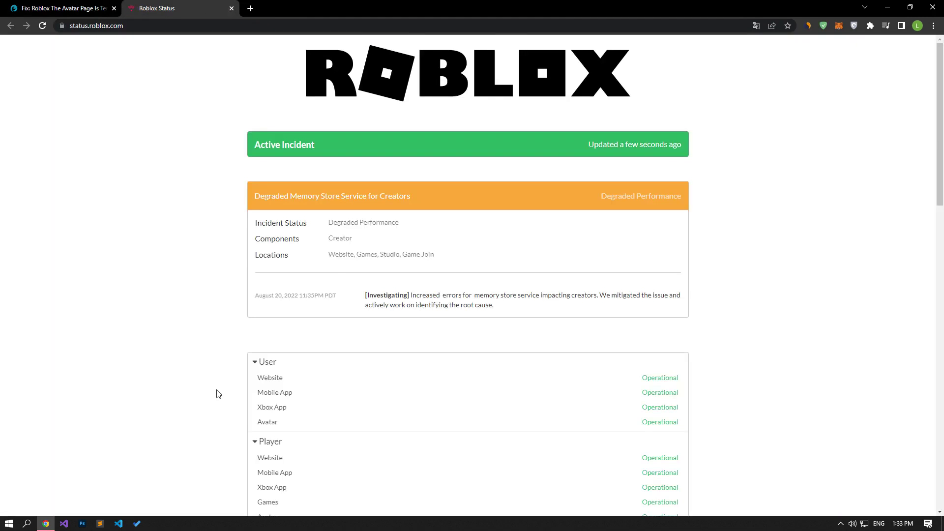
# Scroll the Roblox Status page down to the History (Last 30 days) section
pyautogui.scroll(-10, 218, 393)
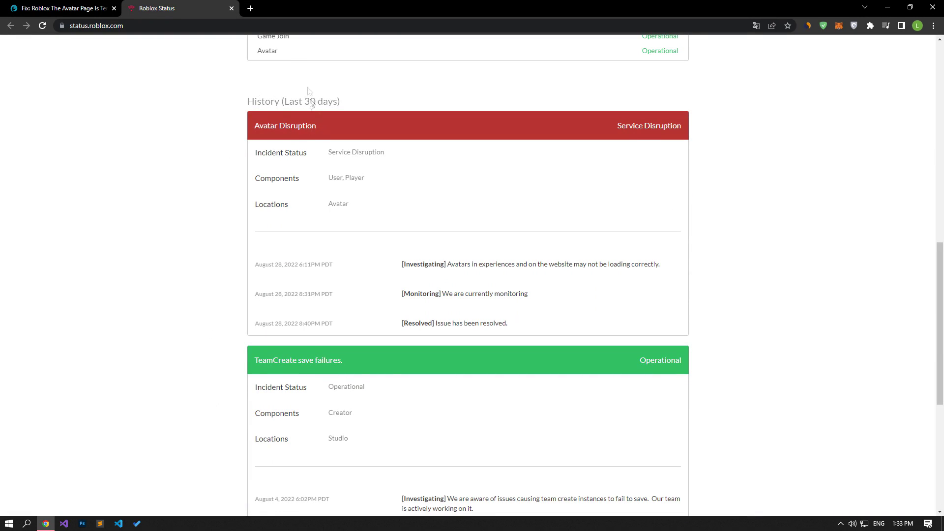
pyautogui.moveTo(373, 103); pyautogui.dragTo(213, 110)
pyautogui.click(245, 117)
# Review the resolved Avatar Disruption incident and its avatars-not-loading message, then return to the article
pyautogui.moveTo(255, 264); pyautogui.dragTo(570, 336)
pyautogui.click(570, 336)
pyautogui.moveTo(450, 264); pyautogui.dragTo(666, 266)
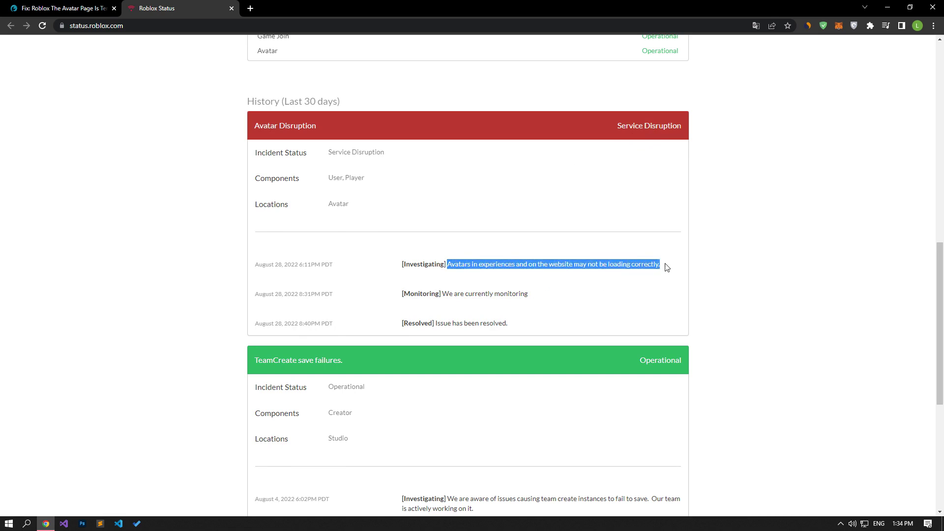
pyautogui.click(612, 291)
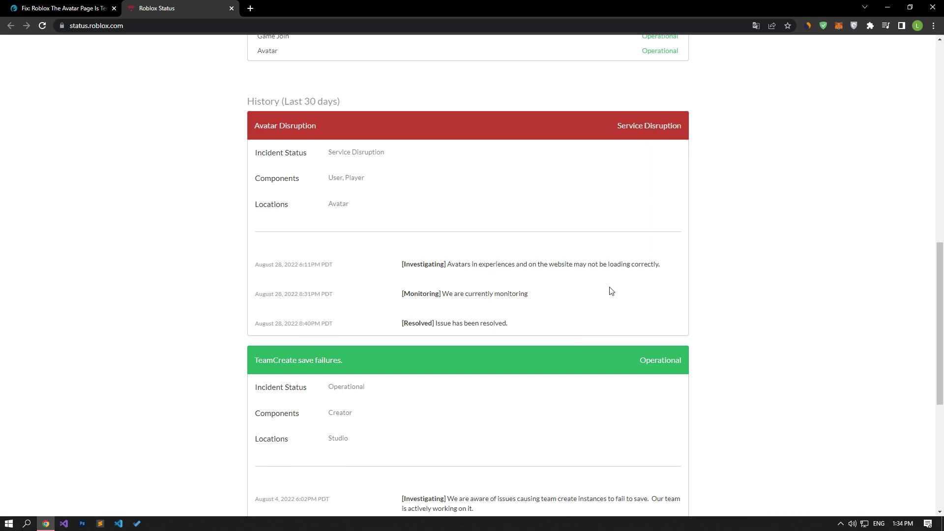
pyautogui.click(43, 5)
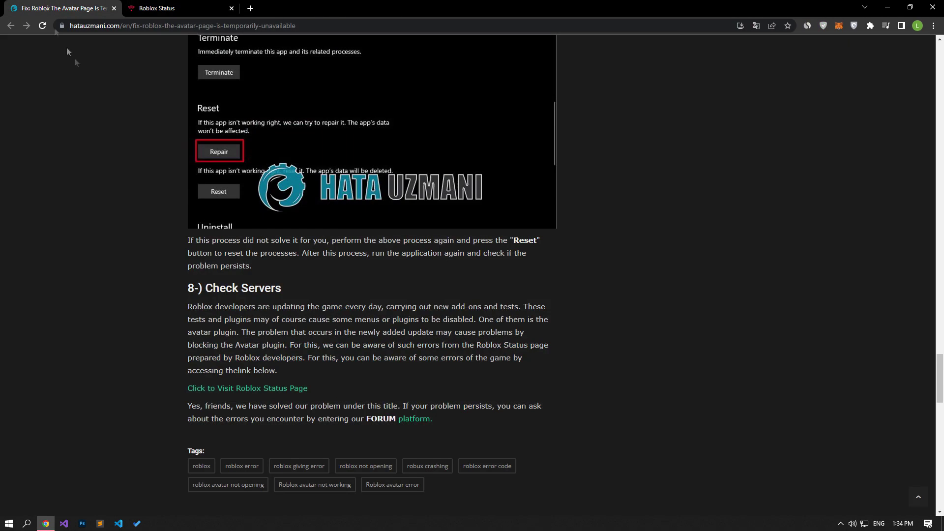
# Go to the Hata Uzmanı forum and start a new thread to bring up the Post thread in… picker
pyautogui.click(382, 419)
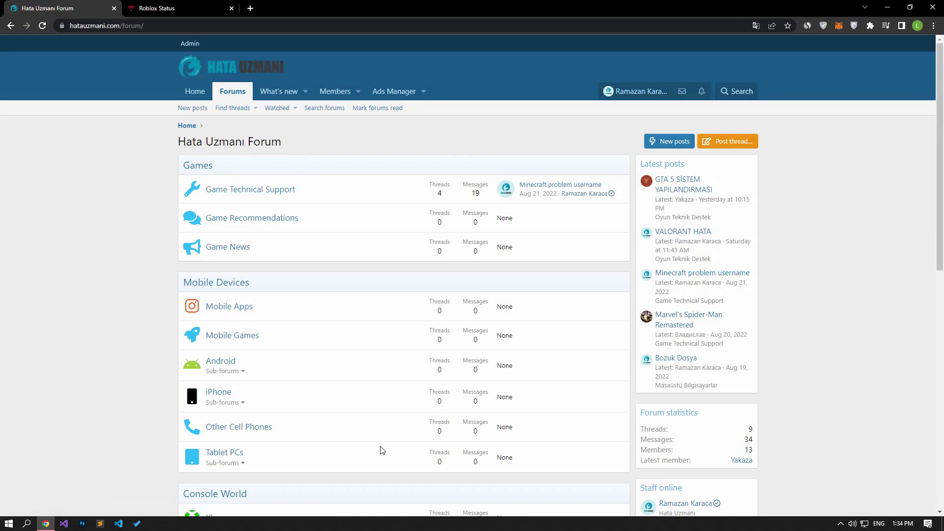
pyautogui.click(753, 144)
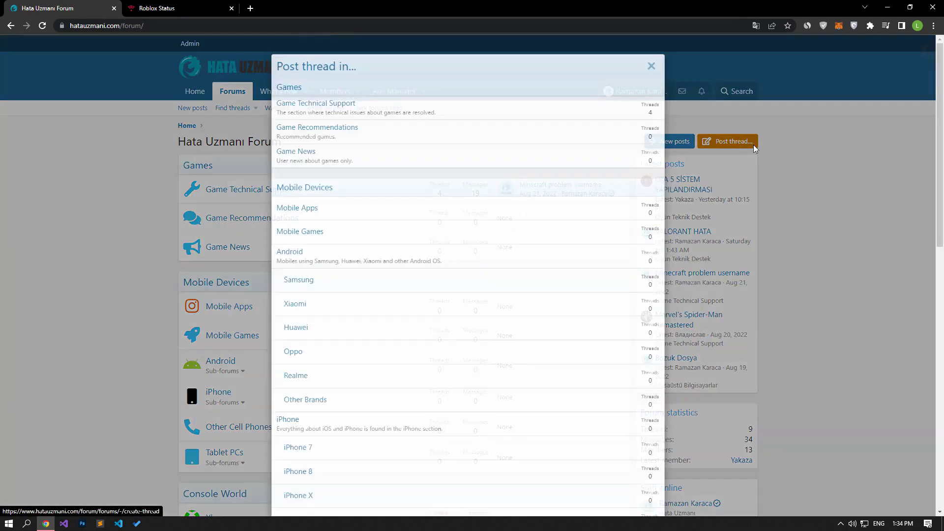